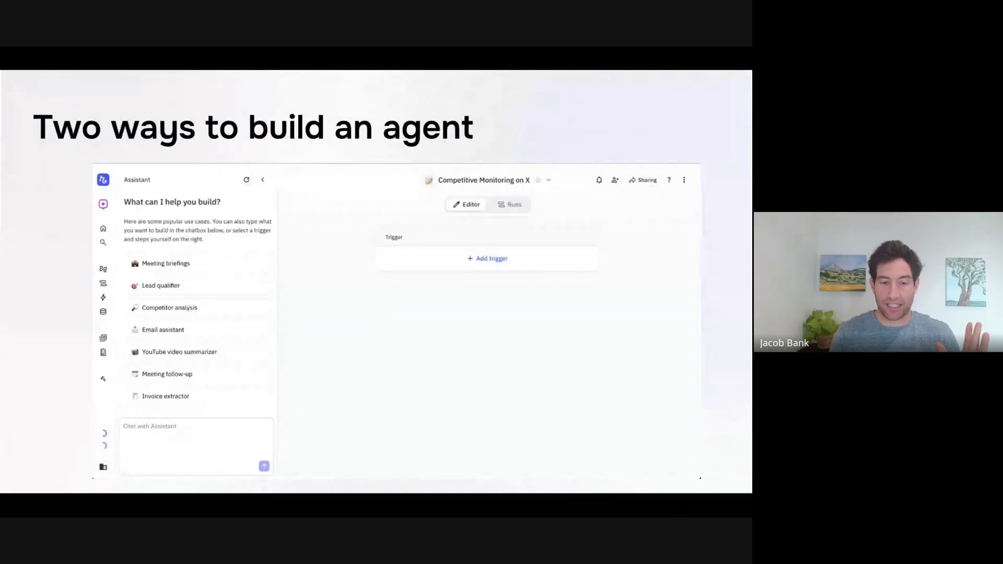
Advance to the 'Build the flowchart manually' slide
key("Right")
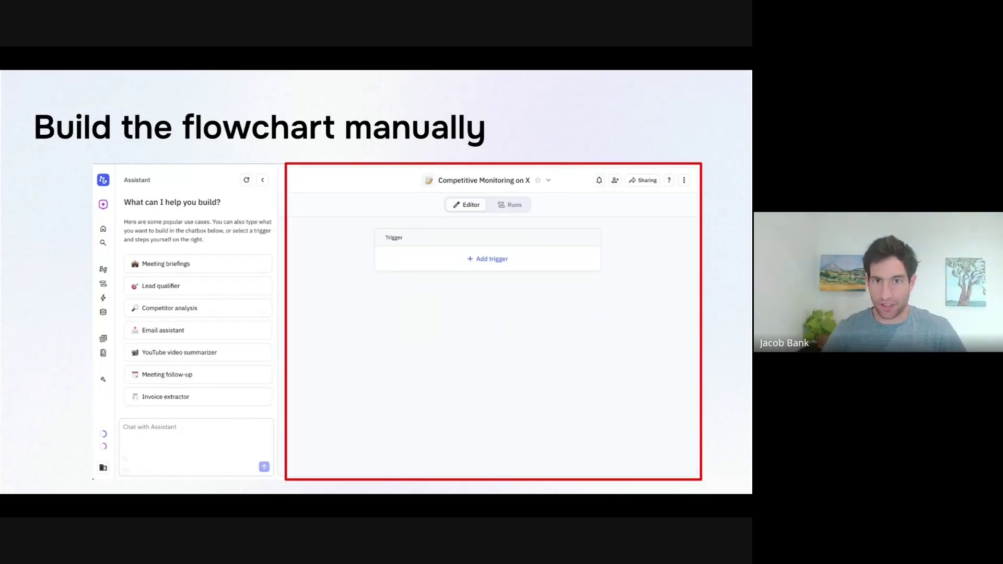
Move past the 'Ask the Assistant' slide to the live Competitive Monitoring on X editor
key("Right")
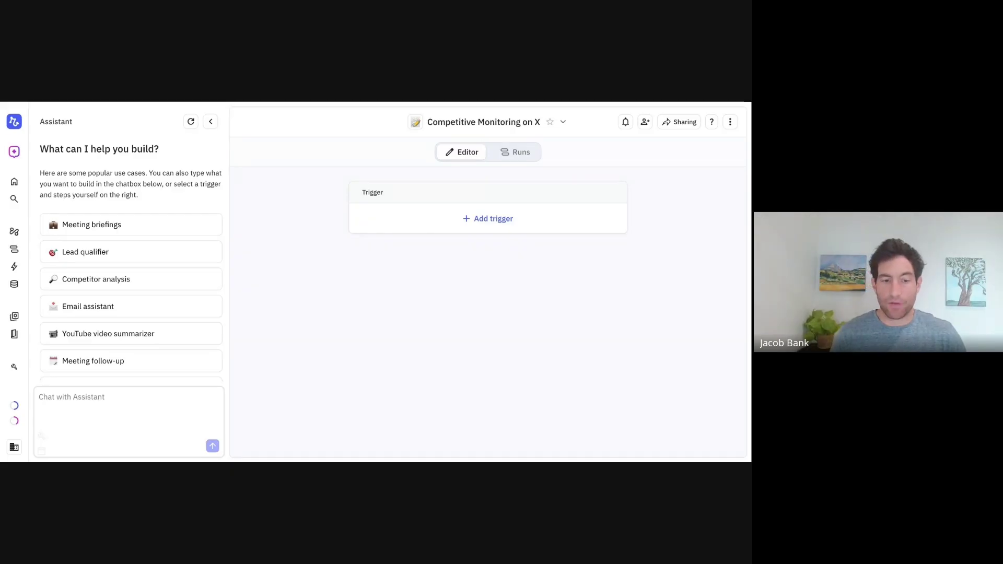
left_click(465, 123)
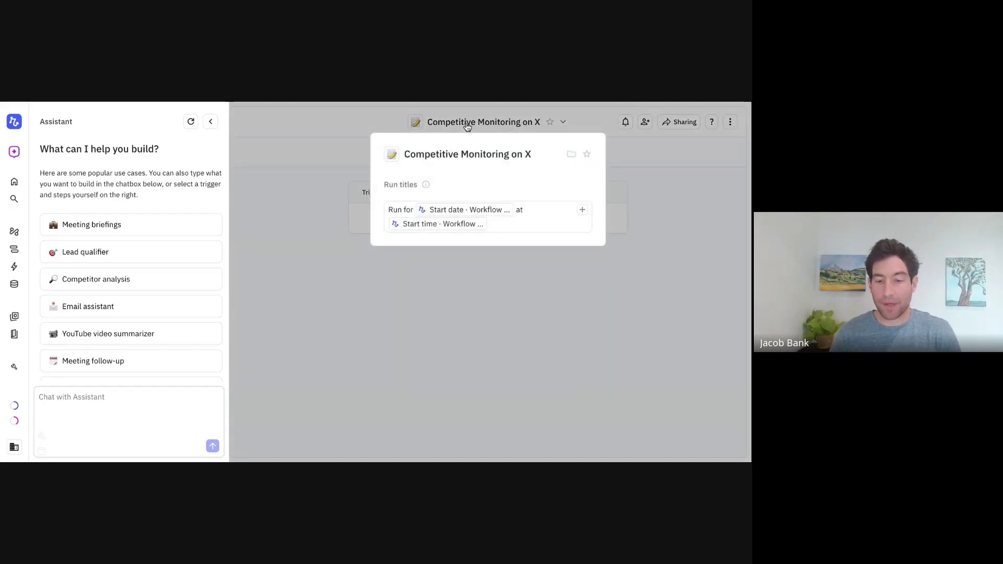
left_click(380, 291)
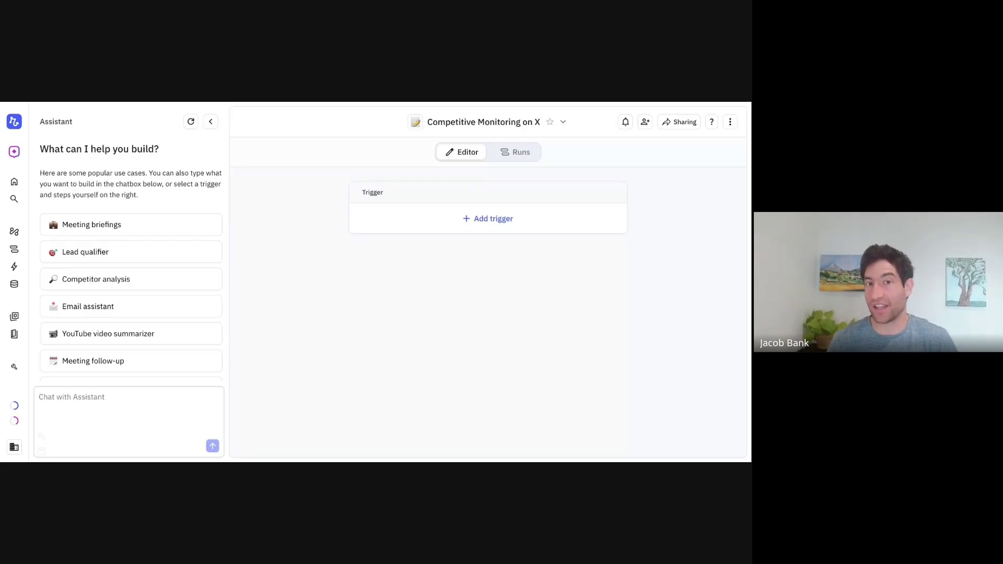
left_click(125, 421)
type("Every d")
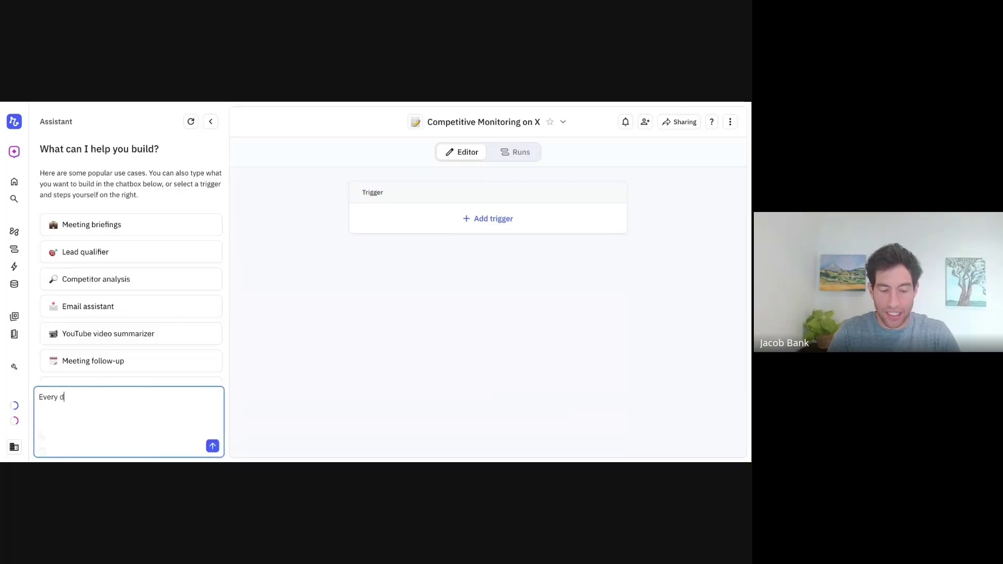
type("ay, please sear")
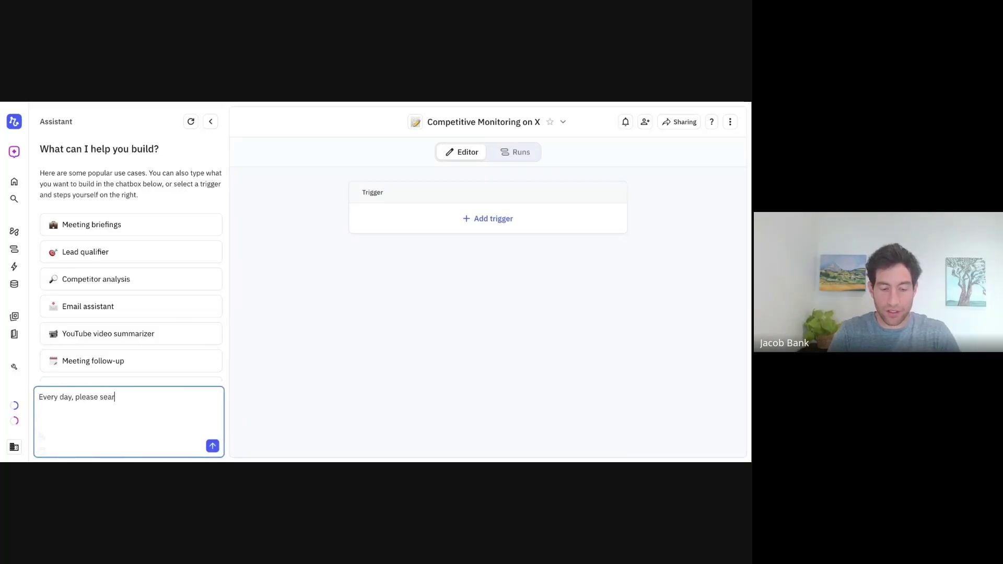
type("ch for all tweets")
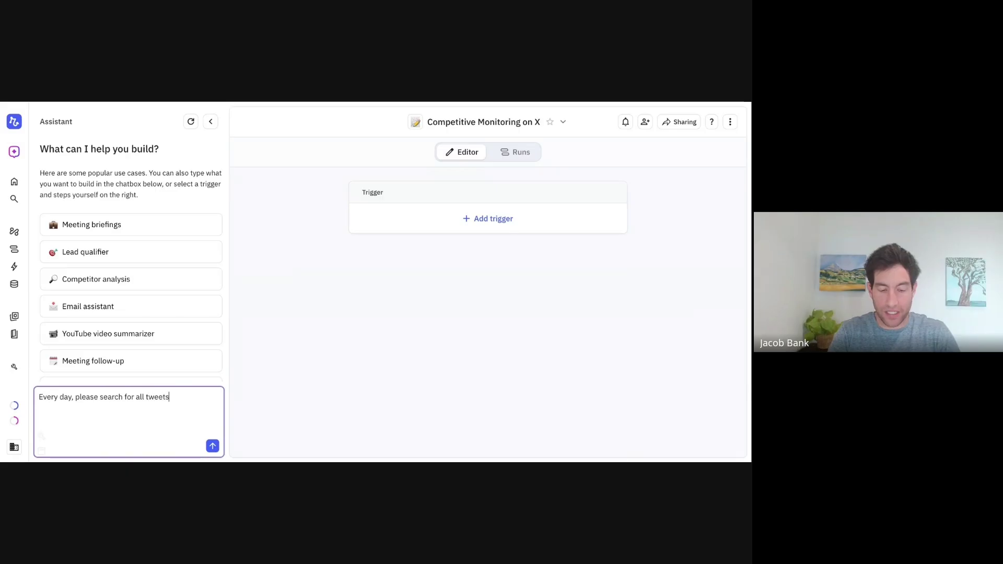
type(" that contain \"n")
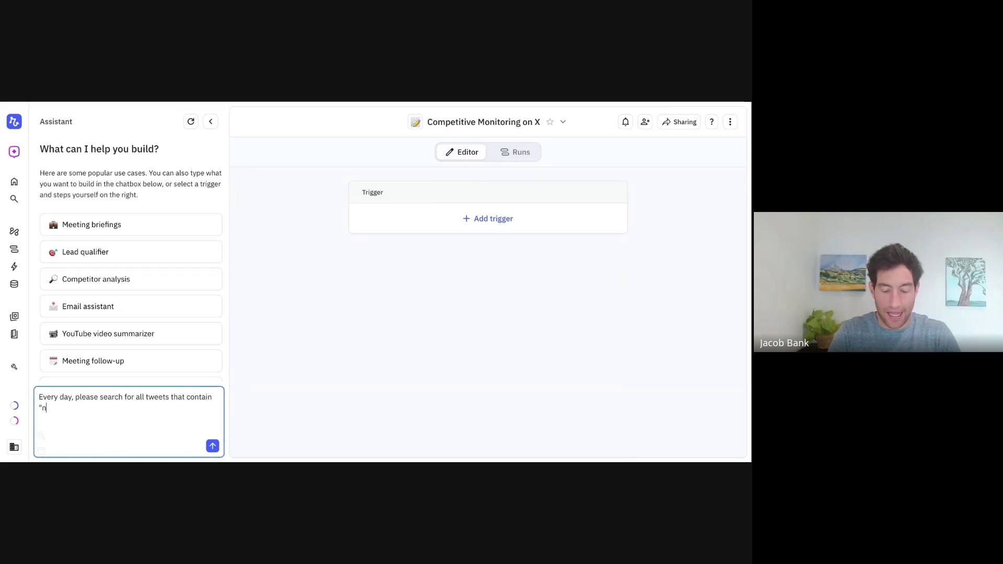
key("BackSpace")
type("@n8n_io\"")
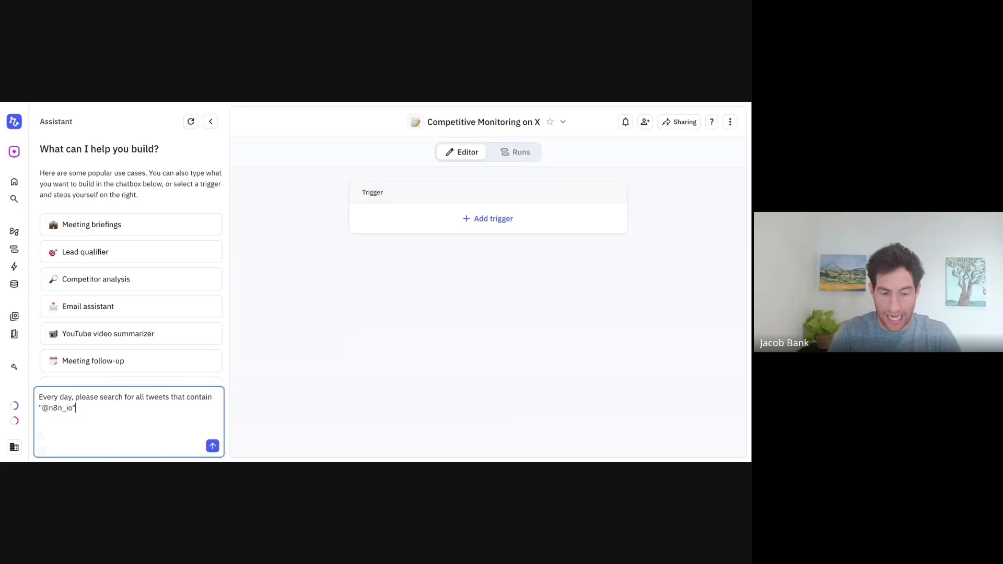
type(". Then use")
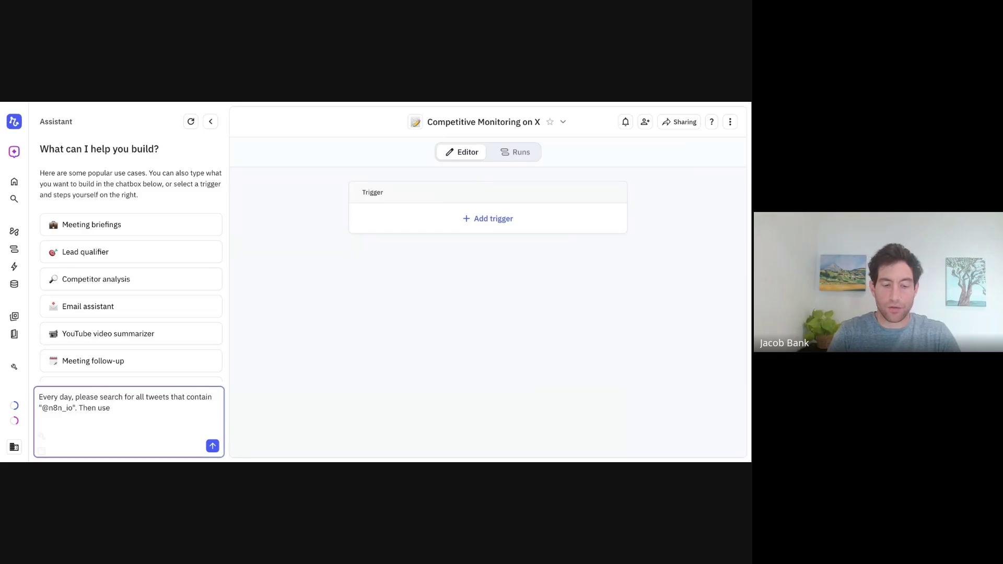
type(" AI to ")
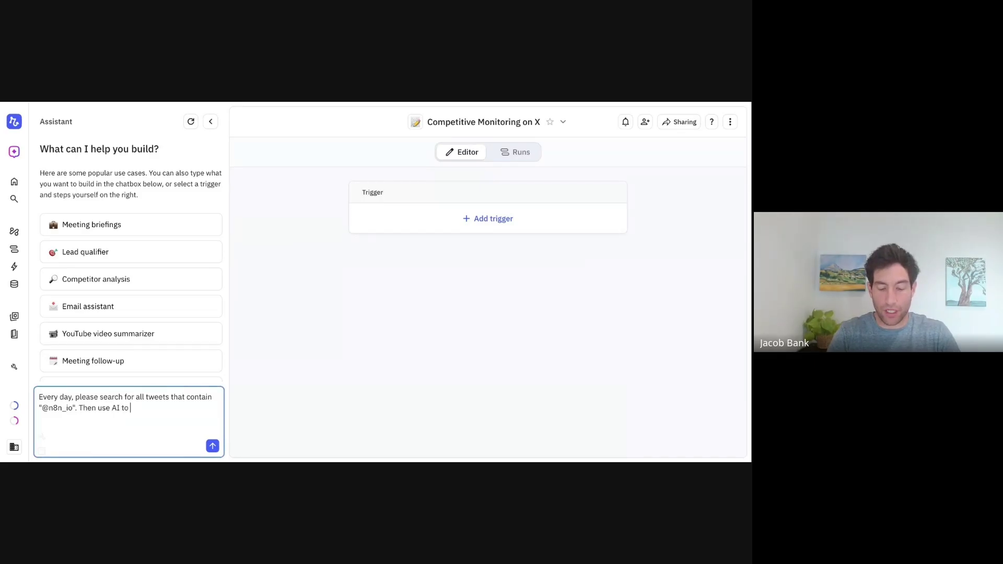
type("write a detailed ")
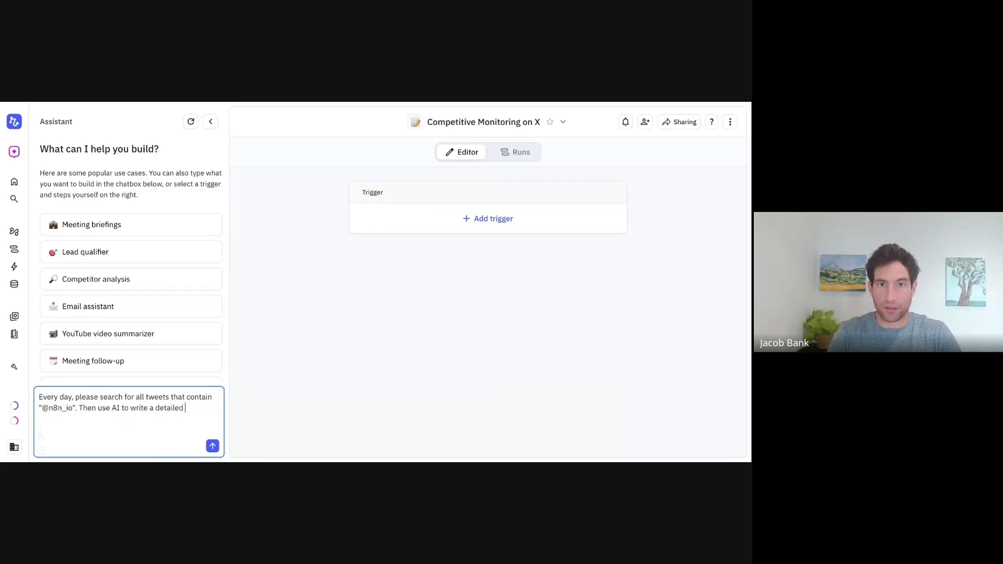
type("rich text r")
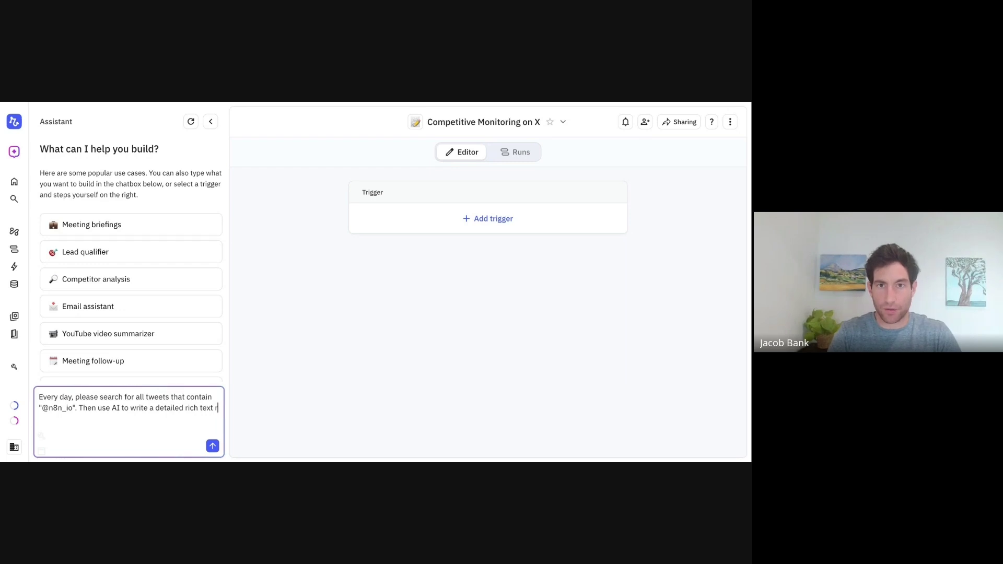
type("eport that ")
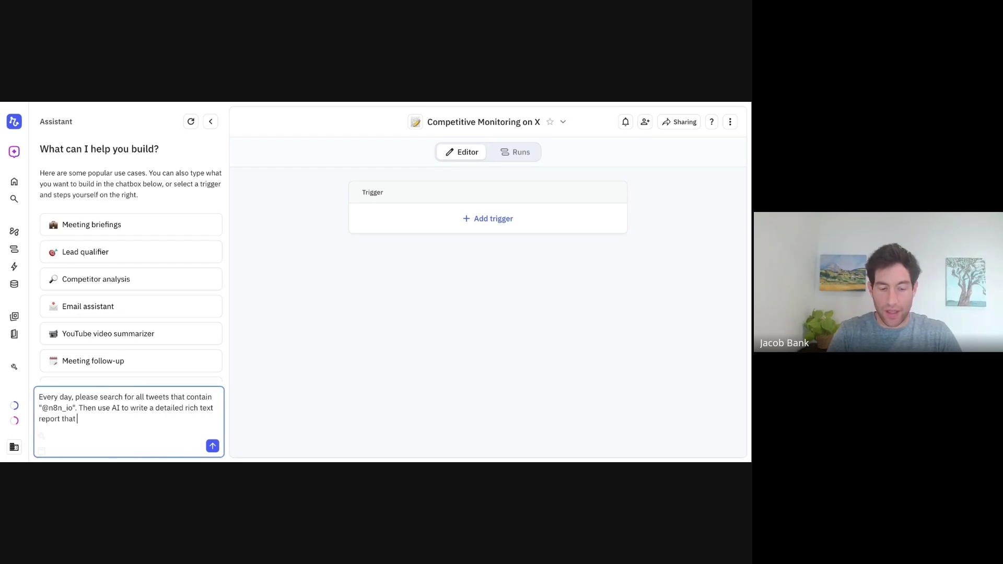
type("summarizes")
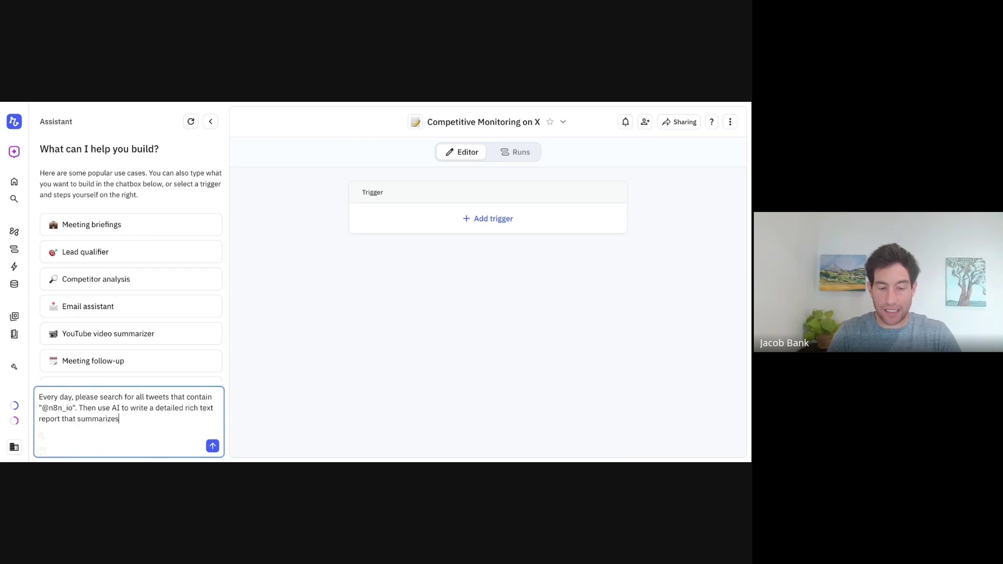
type(" the sentiment, ")
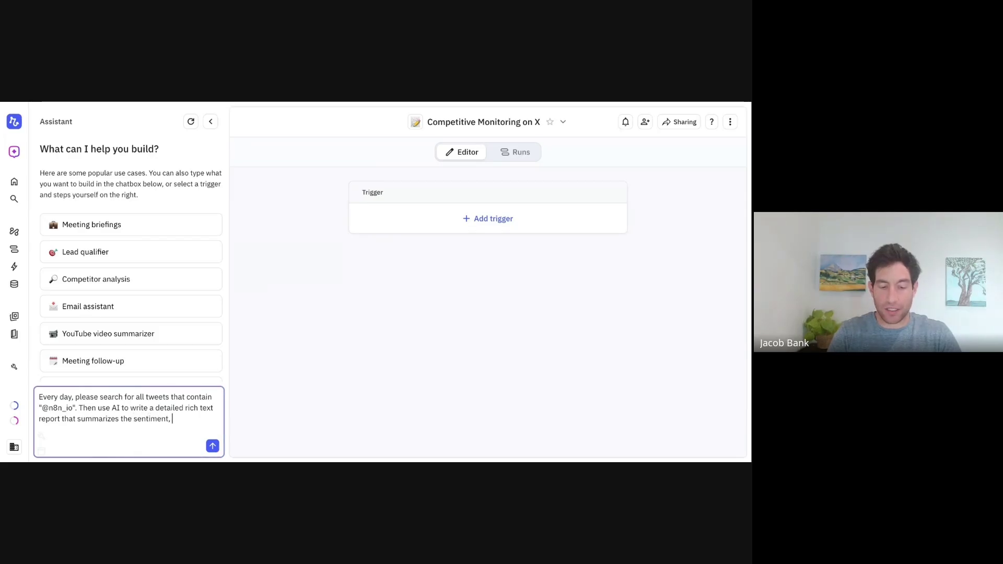
type("topics, etc and inc")
type("lude a")
key("BackSpace")
key("BackSpace")
key("BackSpace")
key("BackSpace")
type("c")
key("BackSpace")
type("des any interesting quotes. When possible link to the underlying tweets. When you've written the report, send it to me over Slack.")
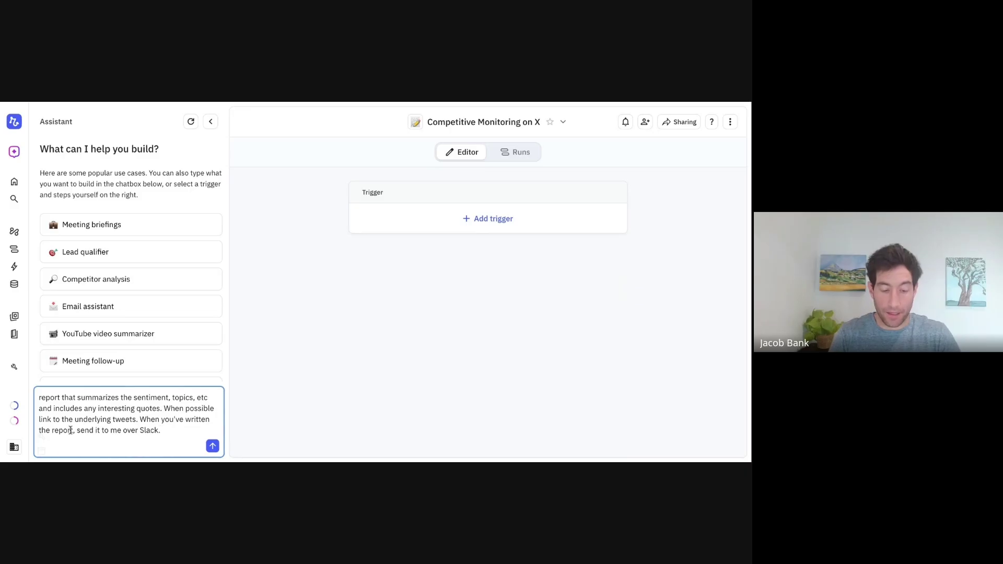
triple_click(70, 430)
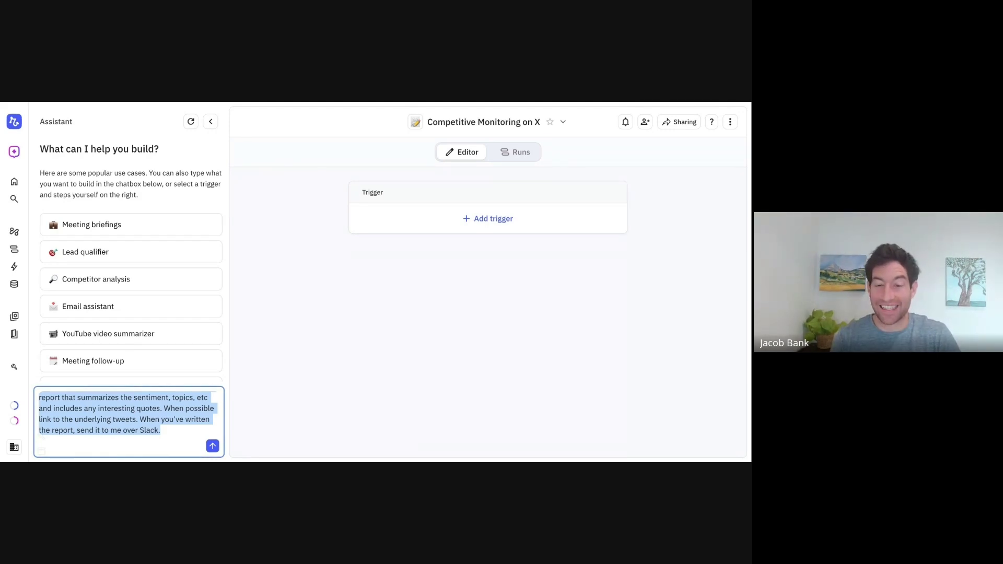
key("alt+Tab")
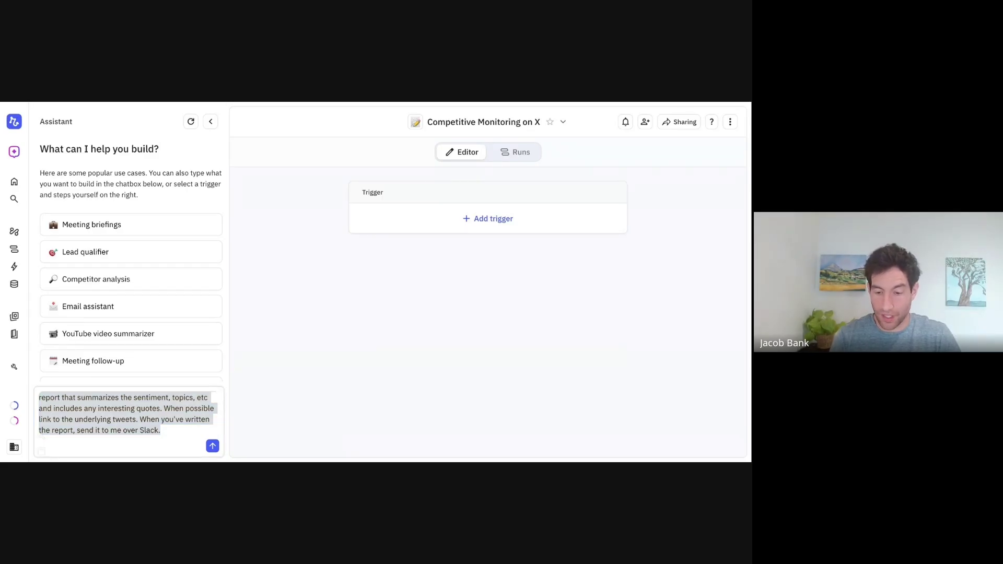
key("alt+Tab")
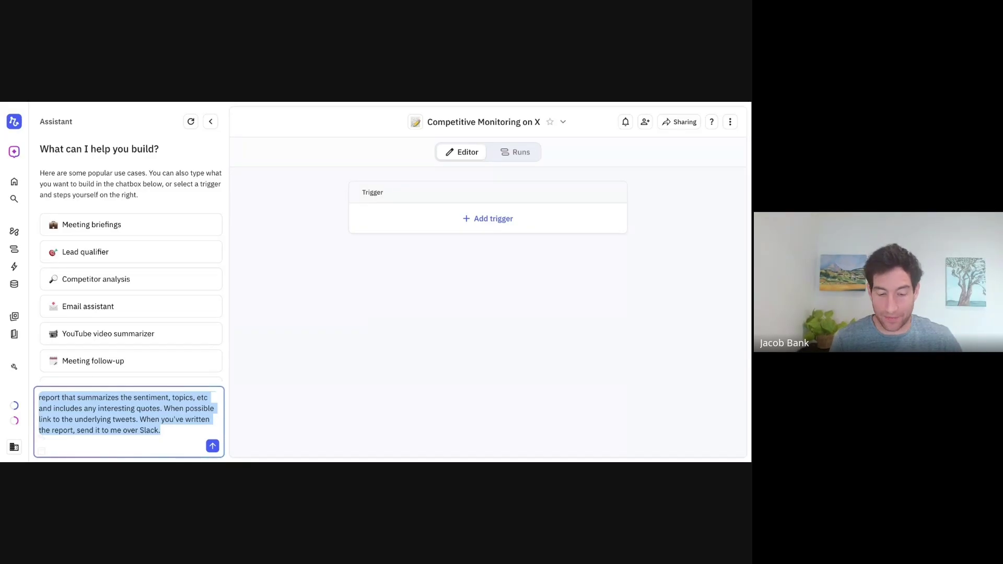
left_click(213, 446)
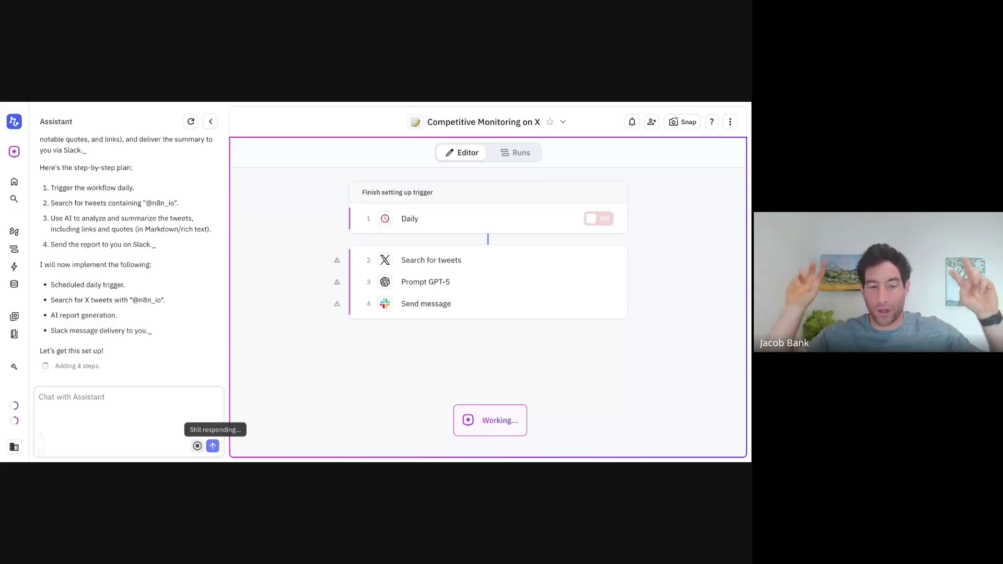
scroll(121, 288, "up", 2)
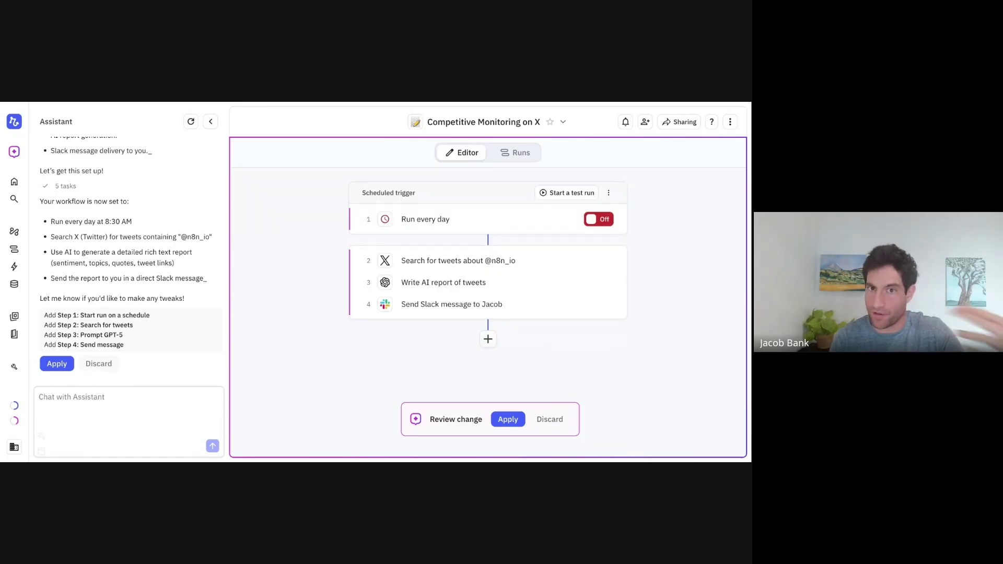
Apply the proposed daily trigger, tweet search, AI report and Slack message steps
left_click(507, 420)
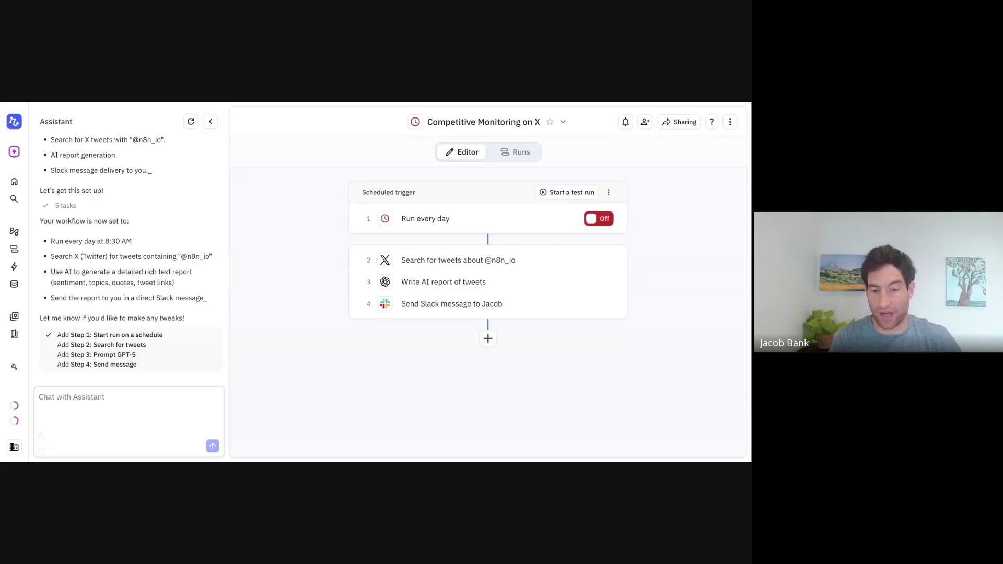
Inspect the 'Run every day' trigger schedule: first run Oct 14, 2025 at 8:30 AM PST
left_click(427, 223)
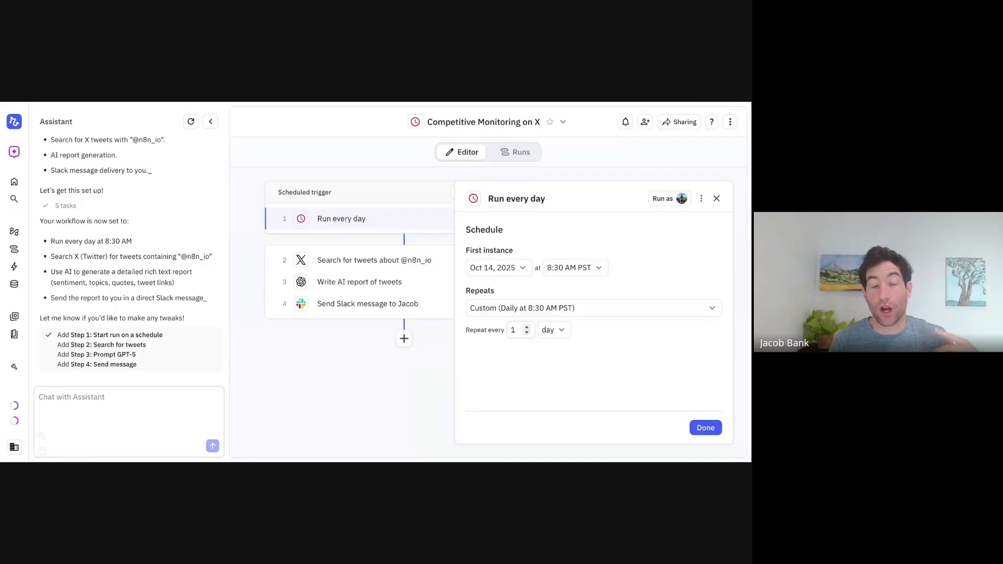
left_click(581, 268)
key("Return")
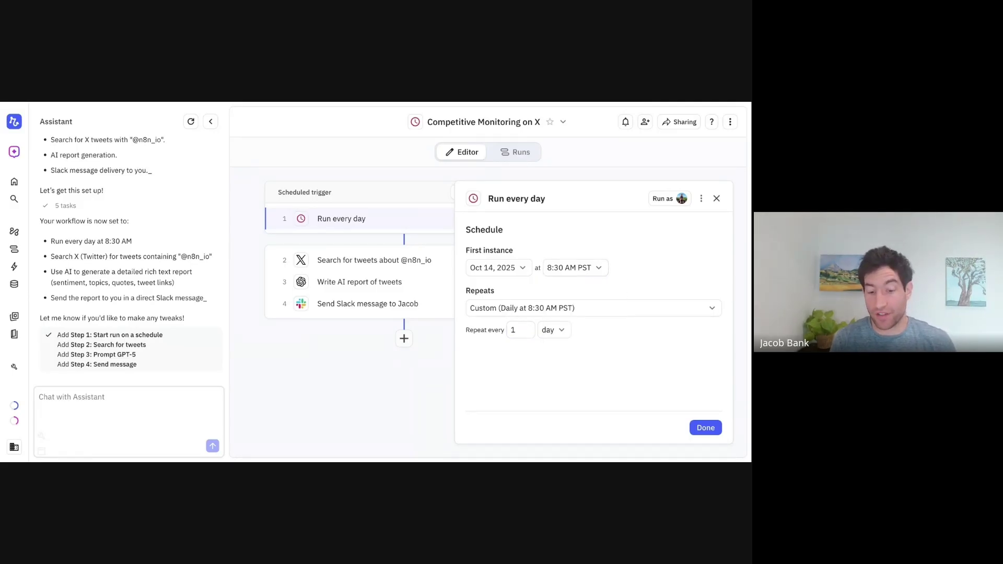
left_click(114, 400)
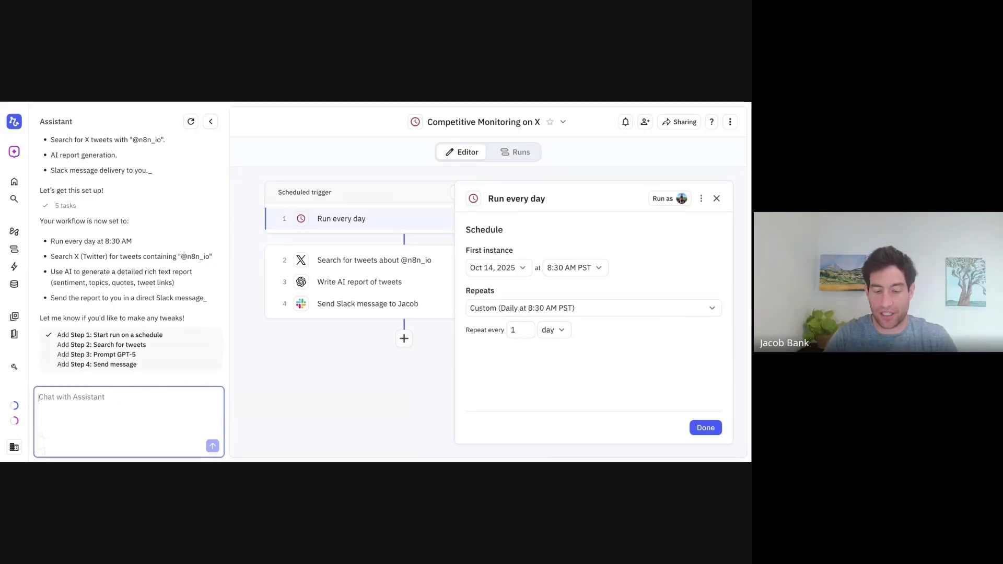
Ask the Assistant to 'change the trigger to 5pm pst each day'
type("change the trigger to 5pm")
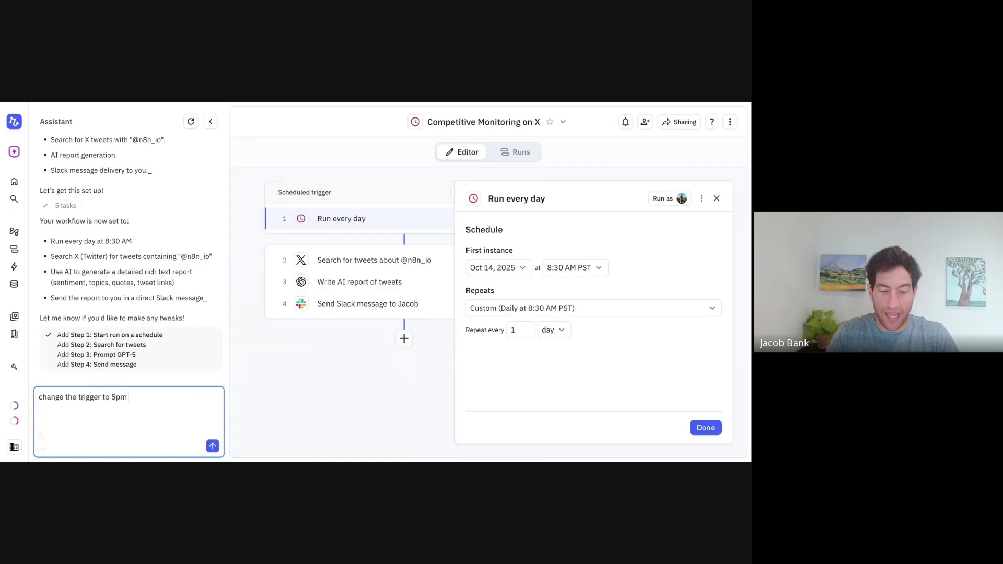
type(" pst each day")
key("Return")
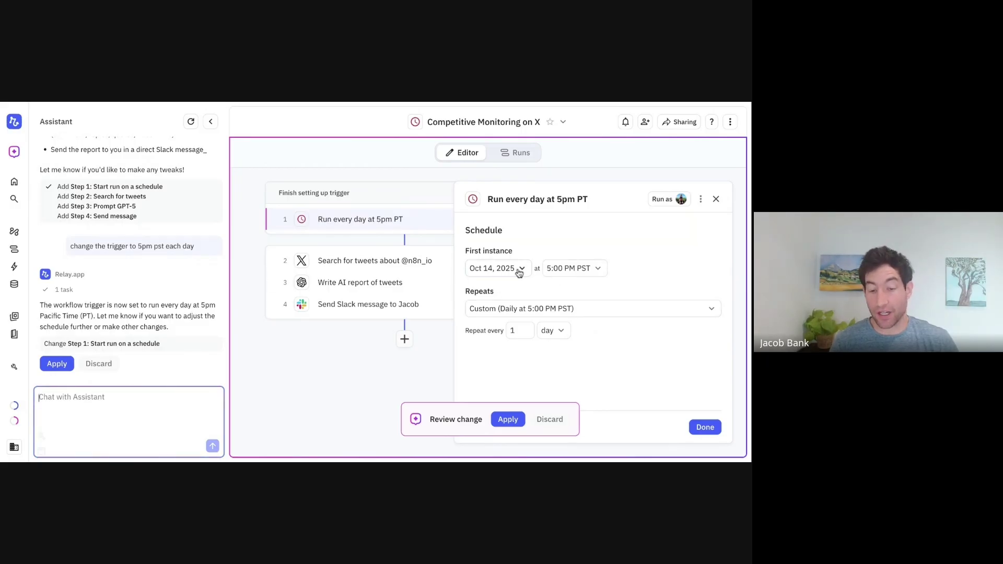
Apply the Assistant's change moving the daily trigger to 5:00 PM PST
left_click(508, 419)
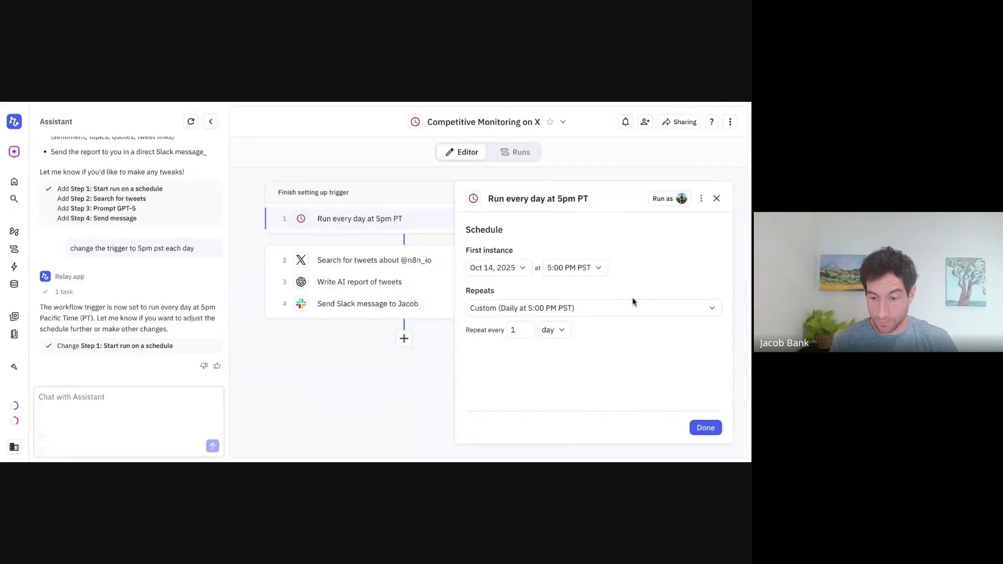
mouse_move(428, 238)
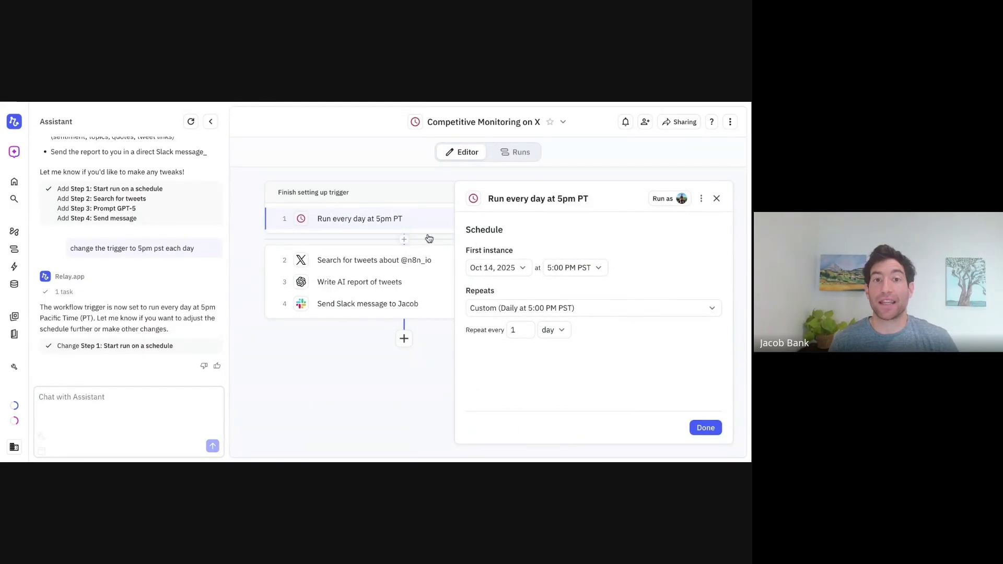
left_click(375, 261)
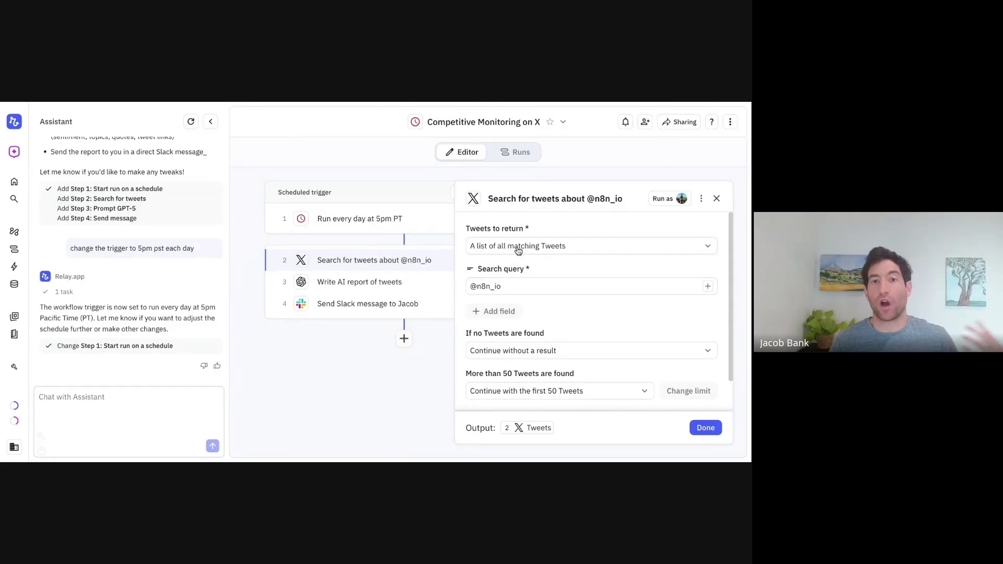
scroll(521, 285, "down", 1)
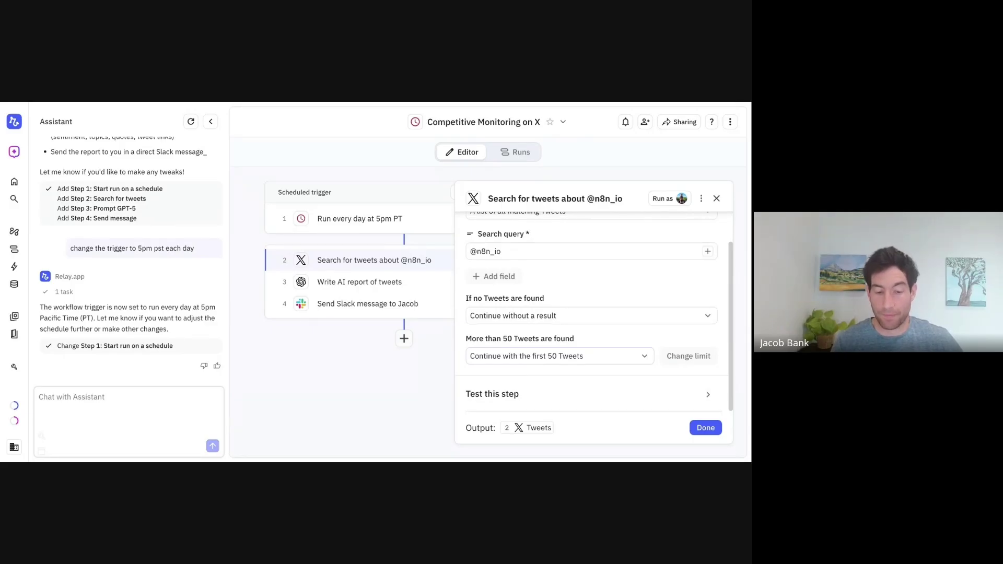
Open the 'Write AI report of tweets' step and highlight passages like 'daily report' in its GPT-5 prompt
left_click(361, 284)
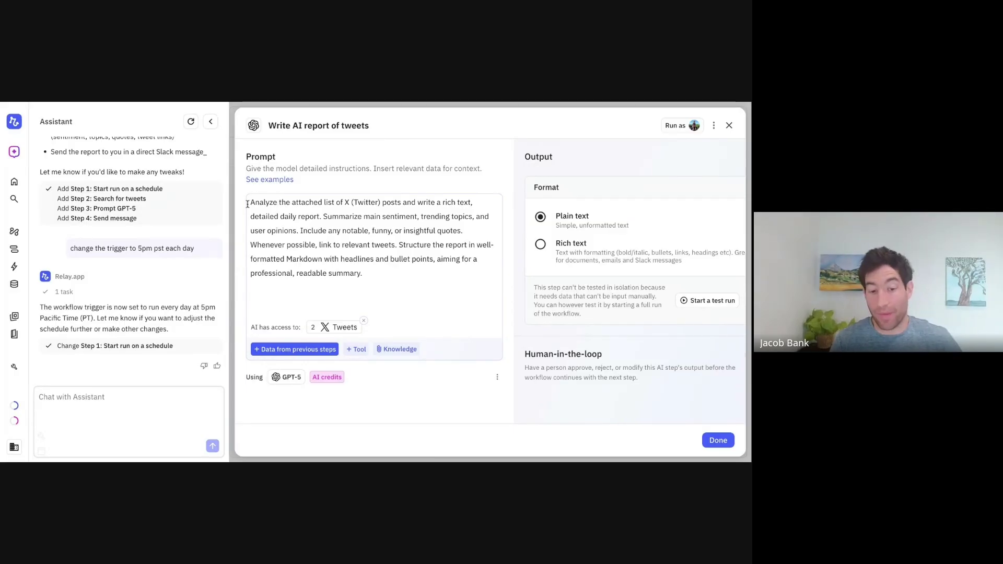
double_click(308, 204)
left_click(308, 203)
left_click(306, 204)
left_click_drag(322, 216, 280, 217)
left_click(343, 230)
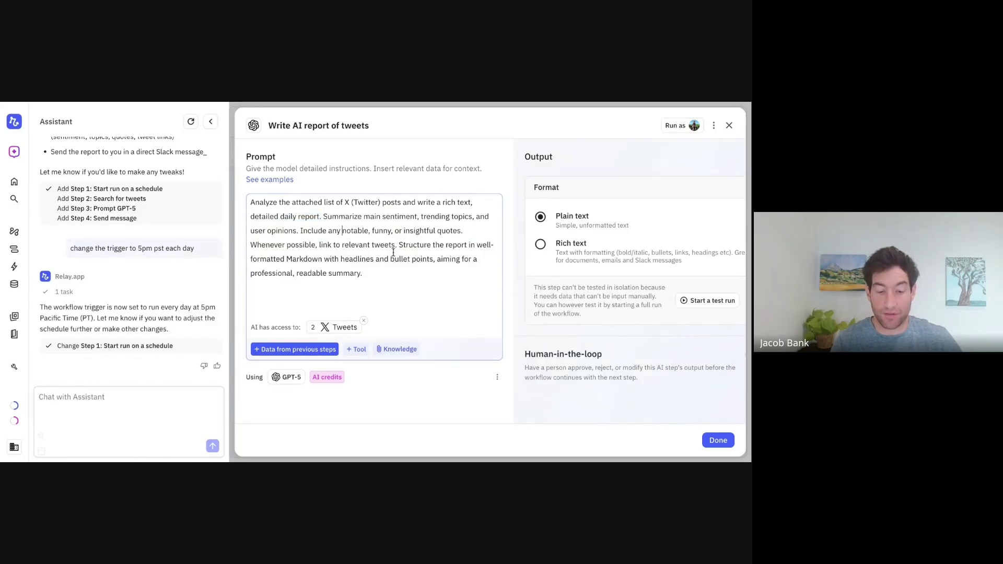
Read through the rest of the prompt, including the Markdown report structure sentence
triple_click(359, 246)
left_click(359, 245)
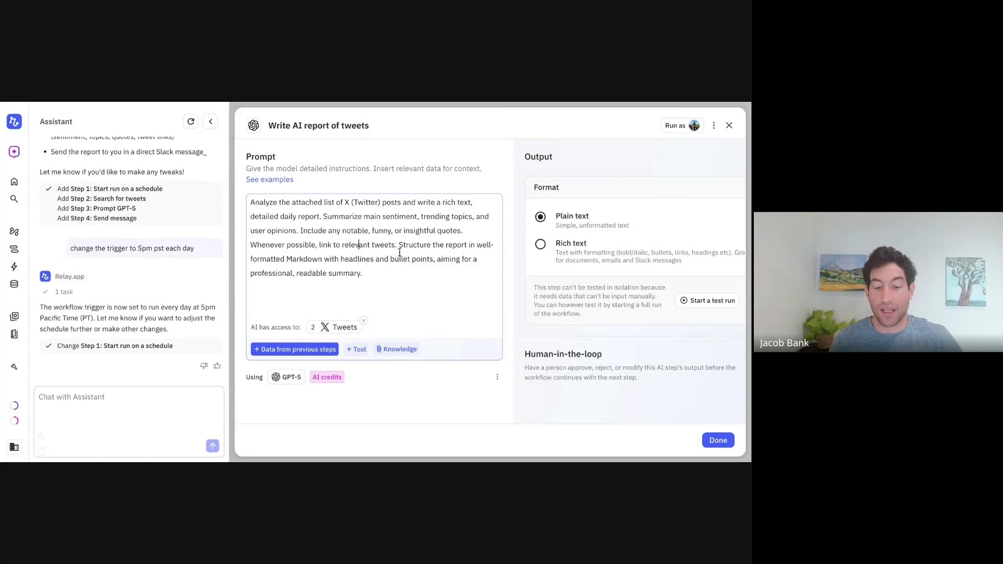
left_click_drag(402, 246, 421, 274)
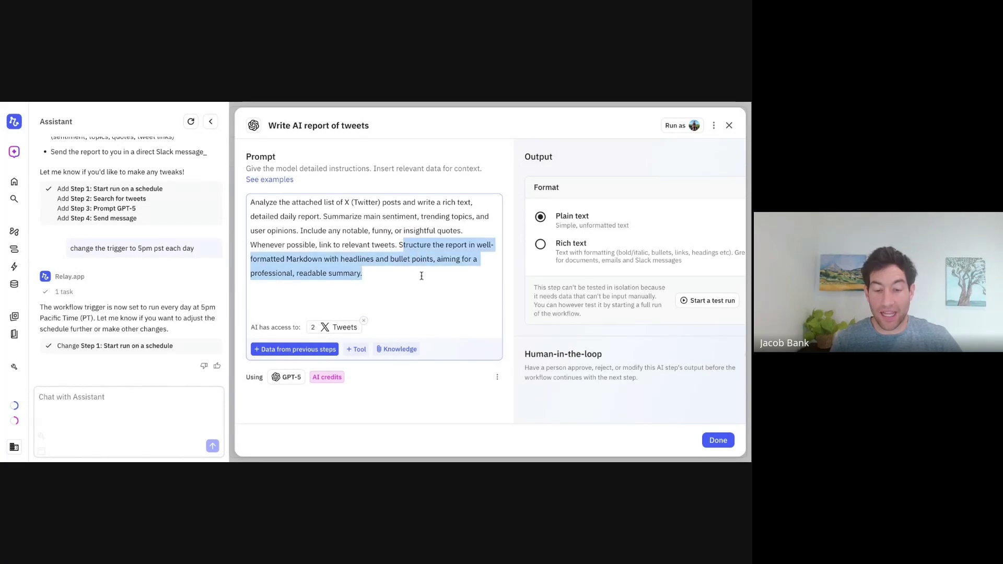
left_click(422, 276)
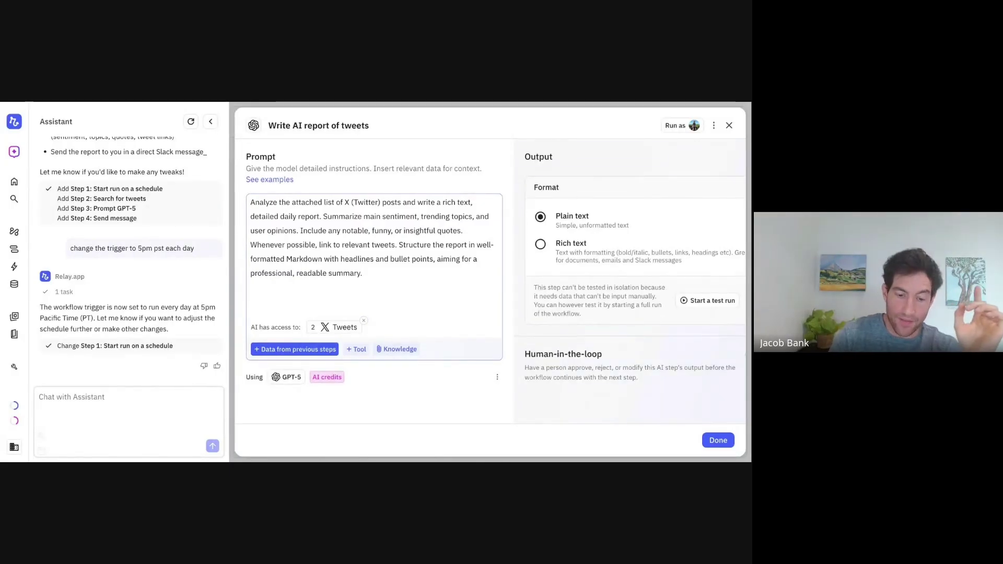
key("ctrl+a")
left_click(289, 235)
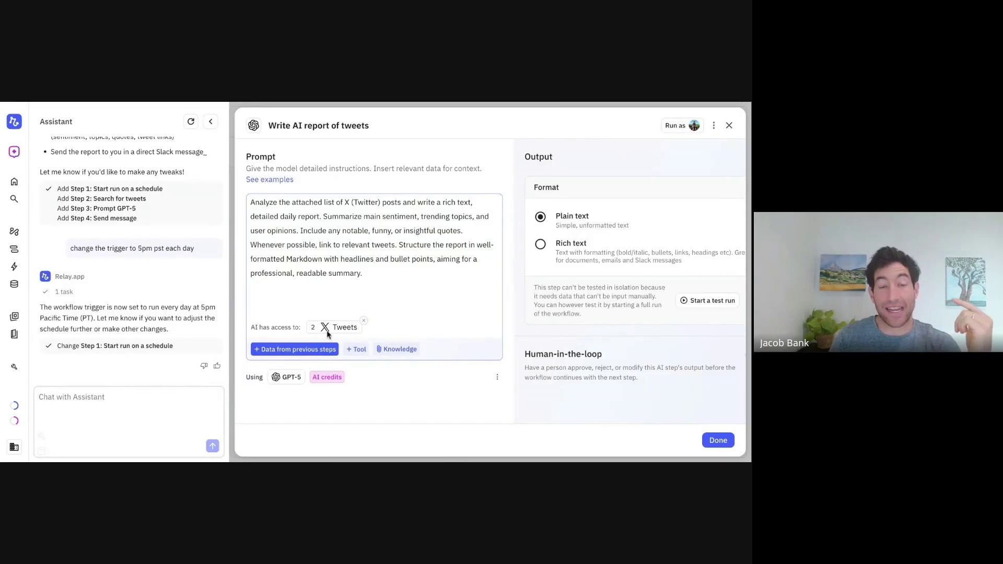
mouse_move(327, 334)
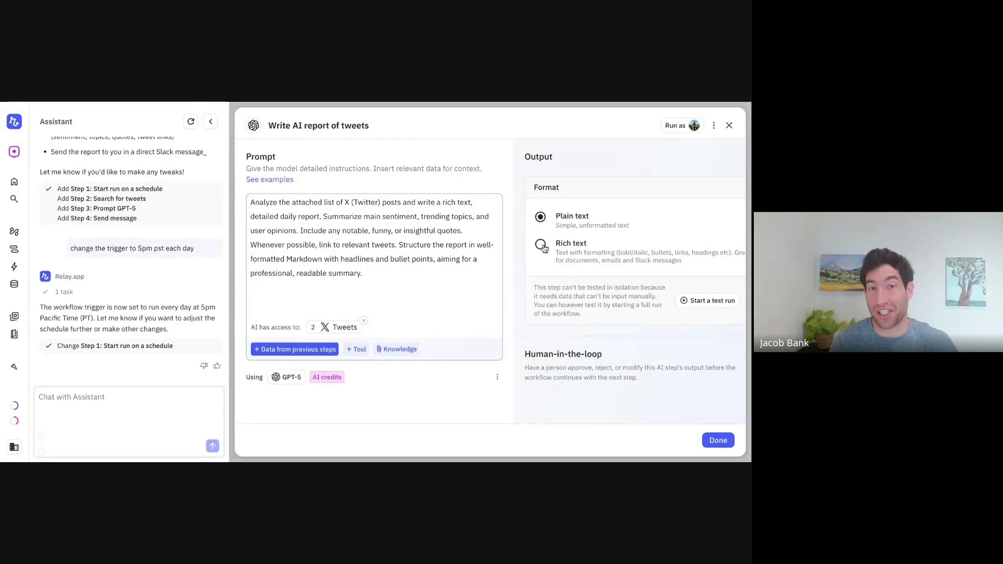
Ask the Assistant to change the AI step's output type from plain text to rich text
left_click(58, 410)
type("please change the output ty")
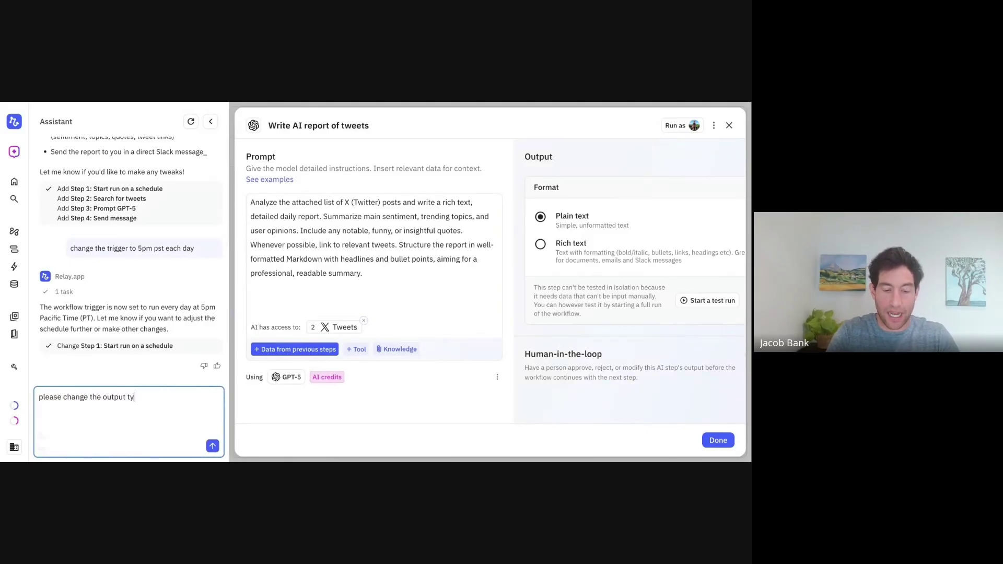
type("pe of the AI satep")
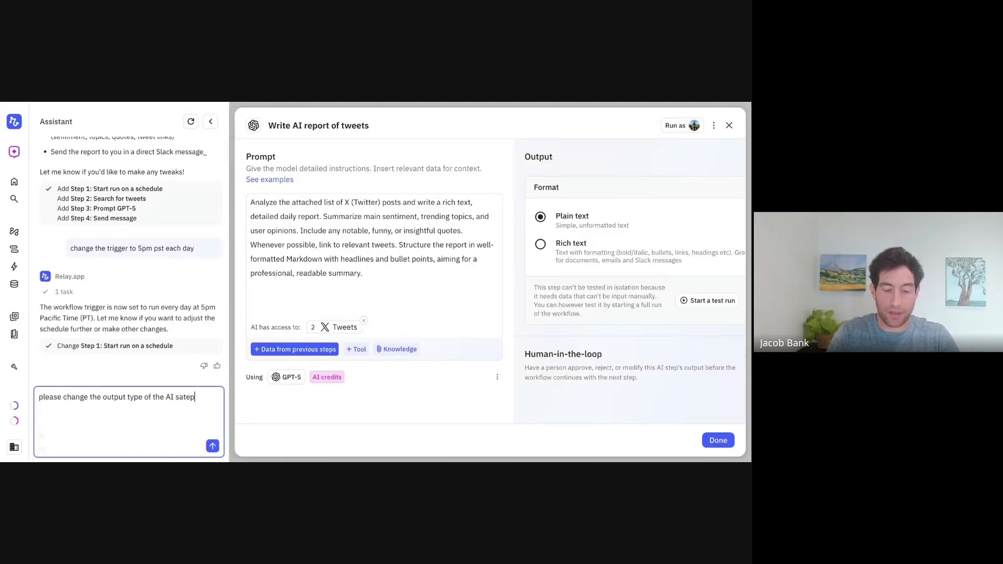
key("BackSpace")
key("BackSpace")
key("BackSpace")
key("BackSpace")
type("tep from plain te")
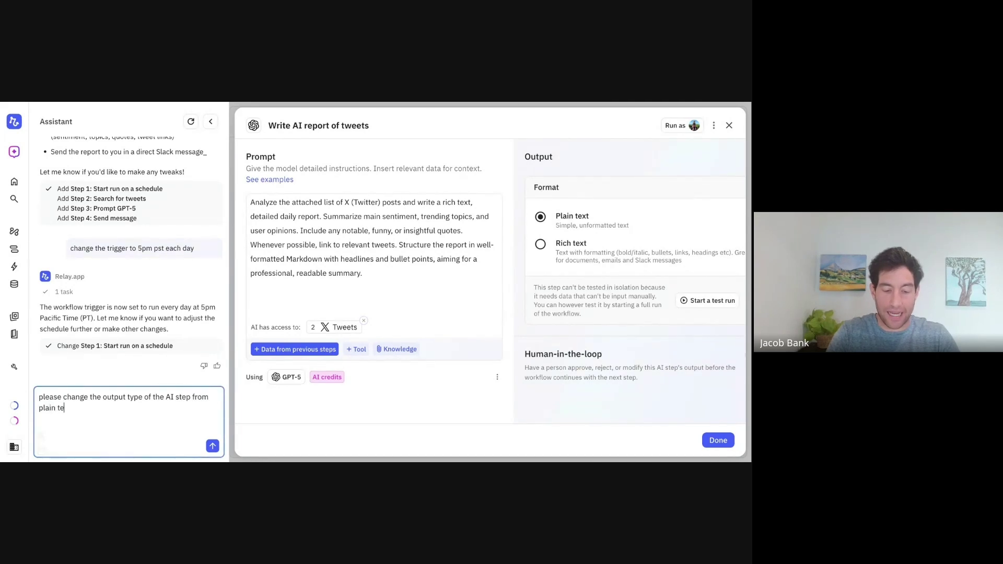
type("xt to rich text")
key("Return")
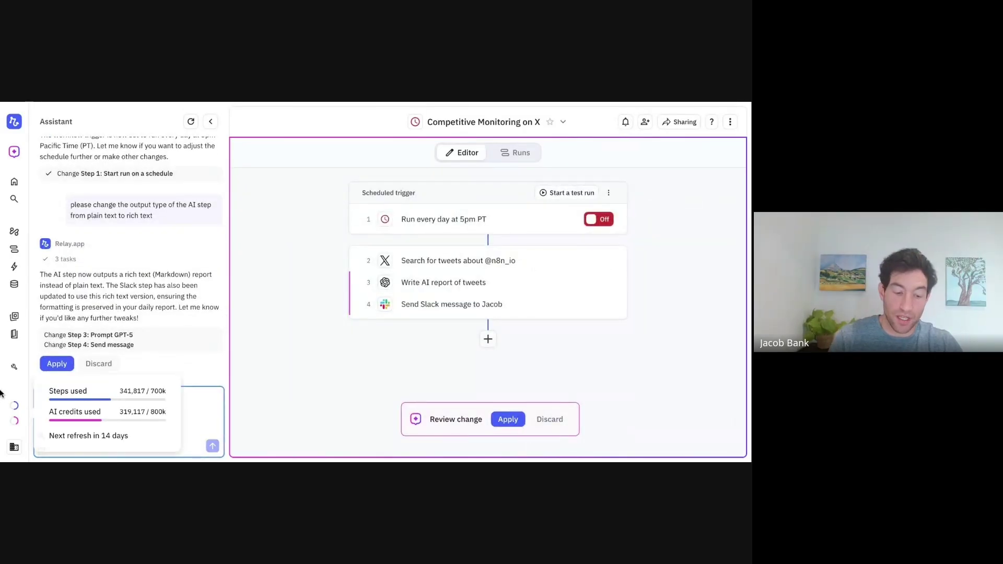
Apply the rich-text change and verify the AI step's 'Report (rich text)' output field
left_click(58, 363)
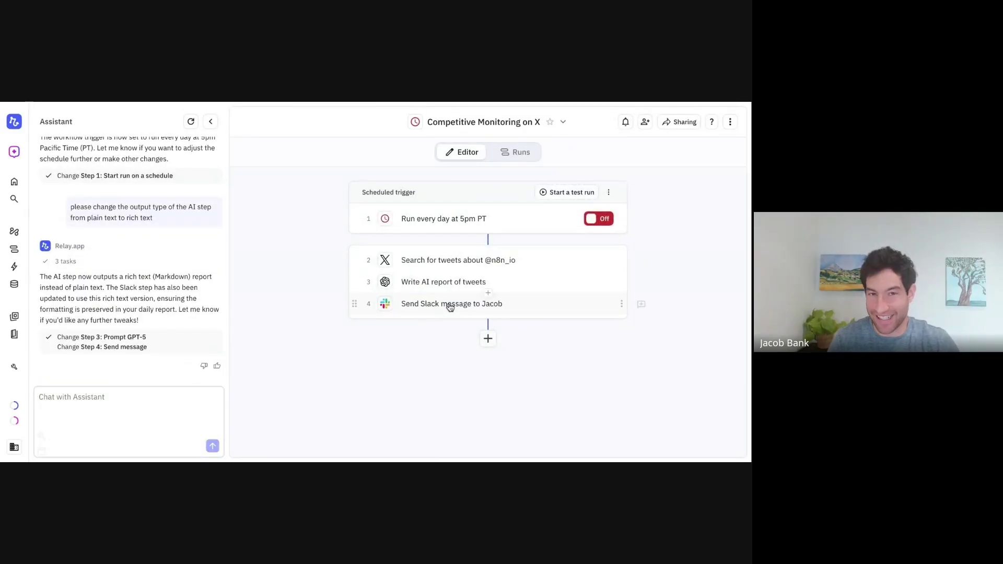
left_click(432, 284)
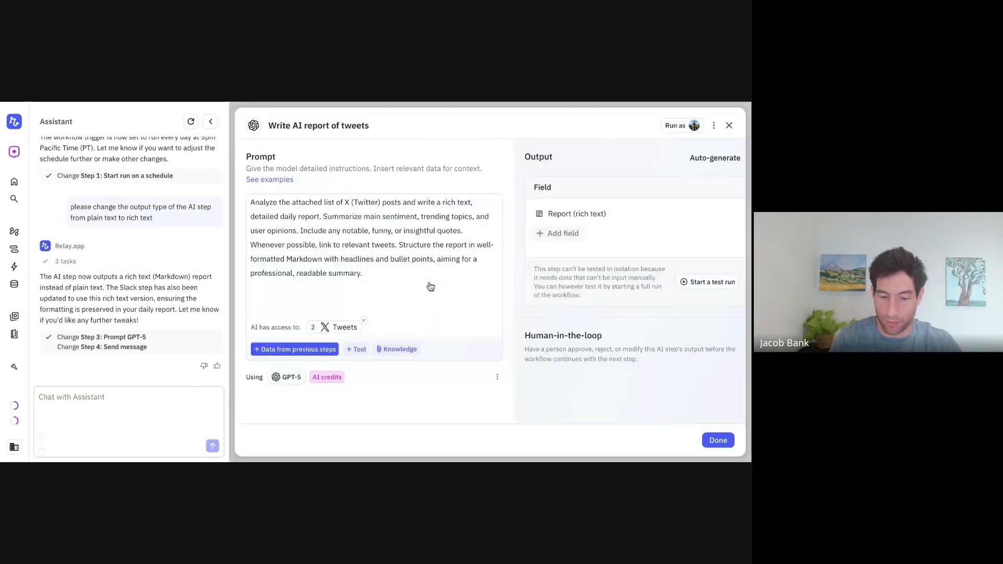
left_click(541, 217)
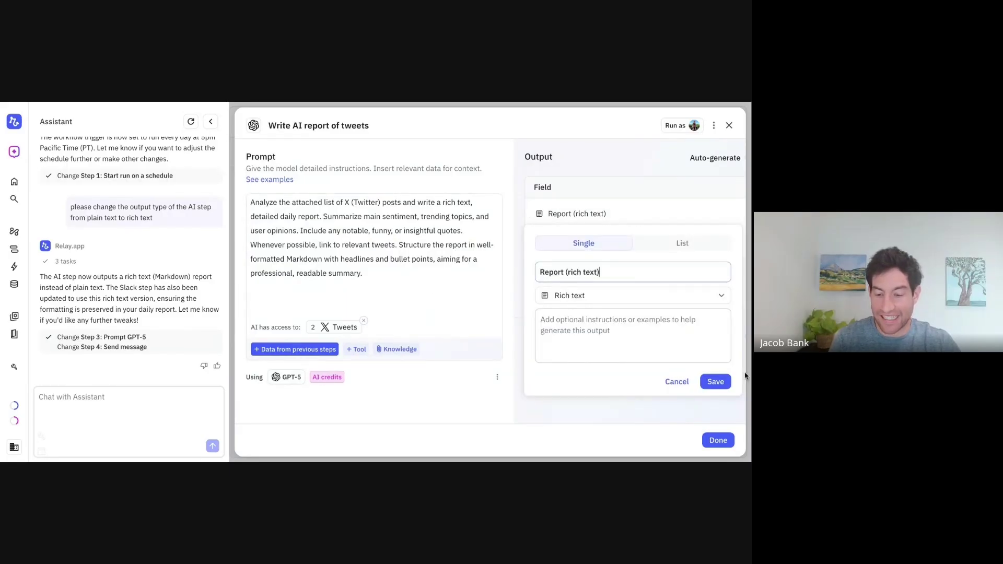
left_click(714, 383)
left_click(710, 442)
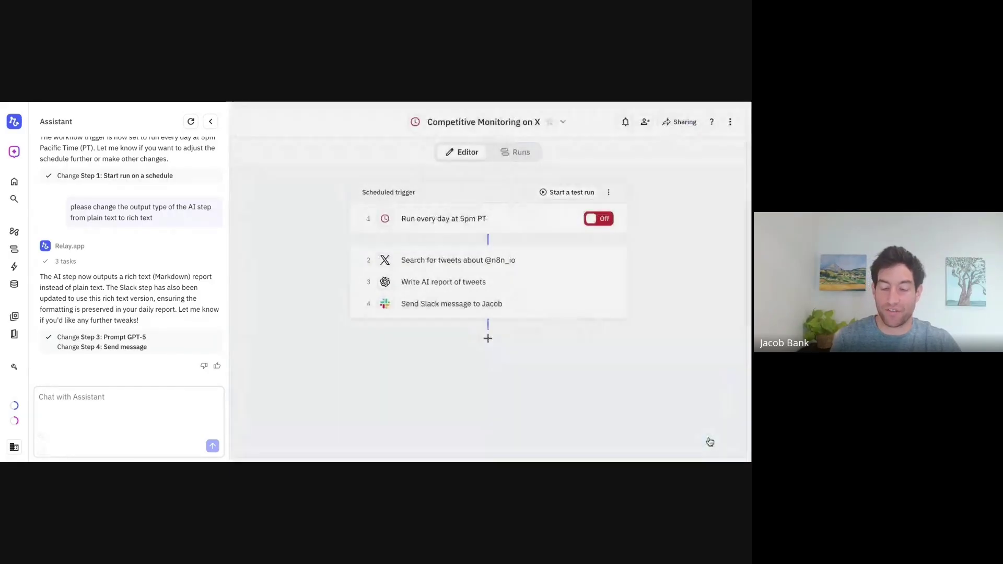
left_click(419, 287)
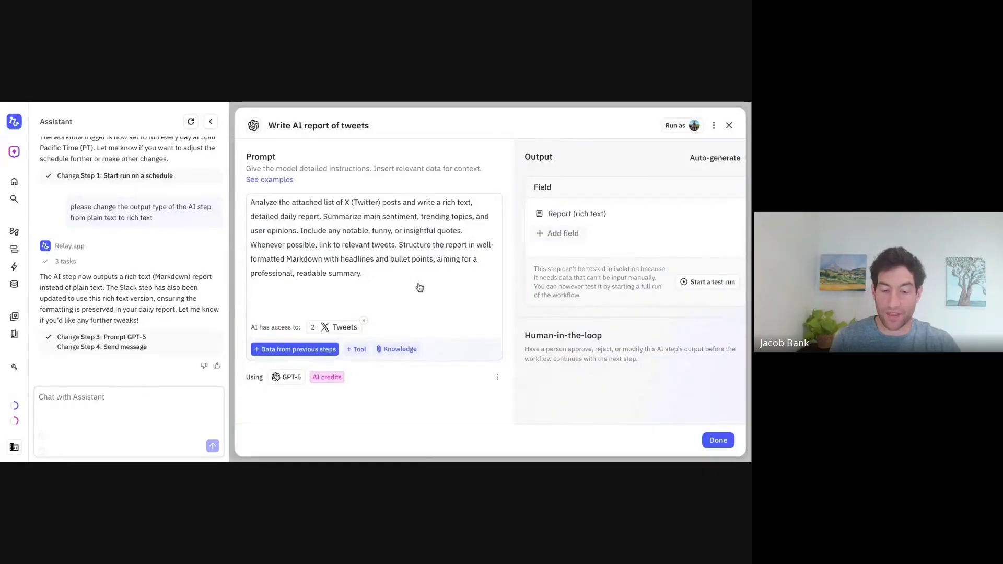
left_click(717, 440)
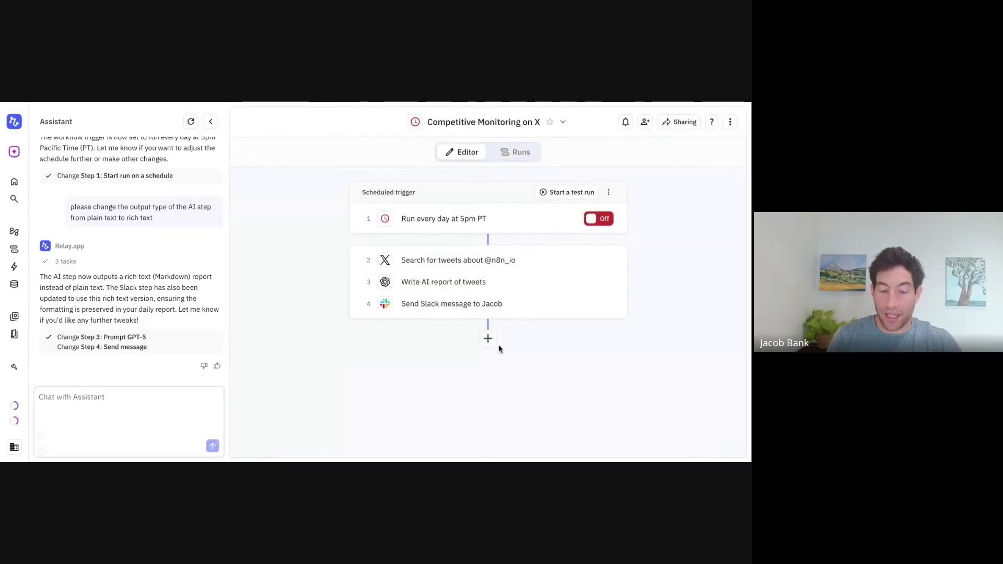
Have the Assistant send the Slack message to a channel instead of a DM, and apply it
left_click(423, 309)
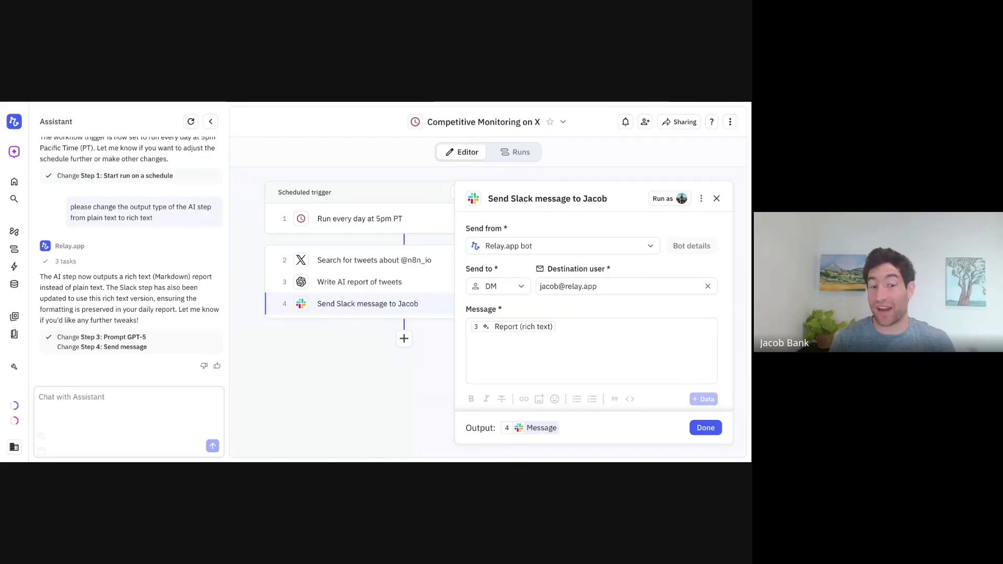
left_click(125, 395)
type("instead of a")
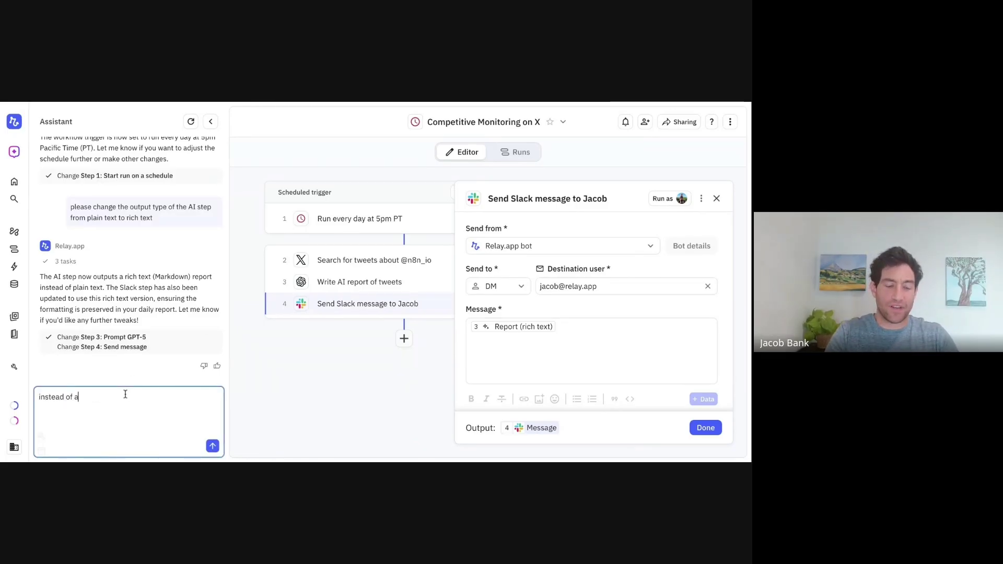
type(" DM to me in Slack, can you send it to the #social-listener")
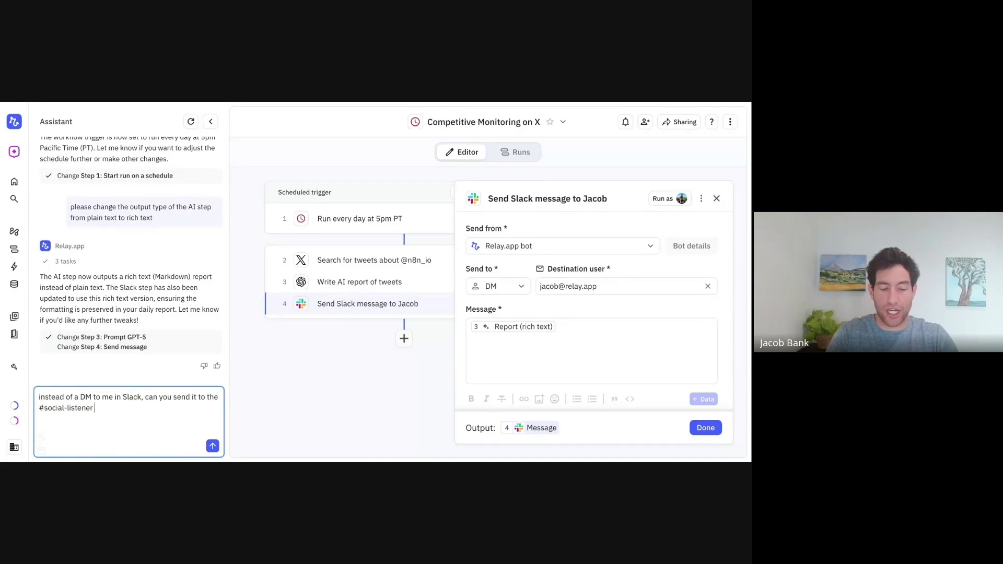
type("channel?")
key("Return")
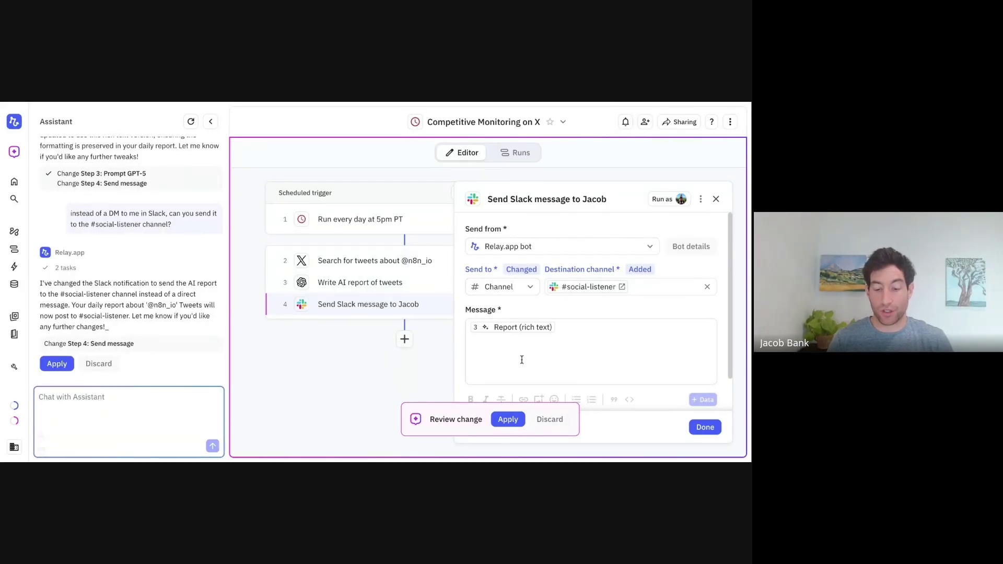
left_click(505, 421)
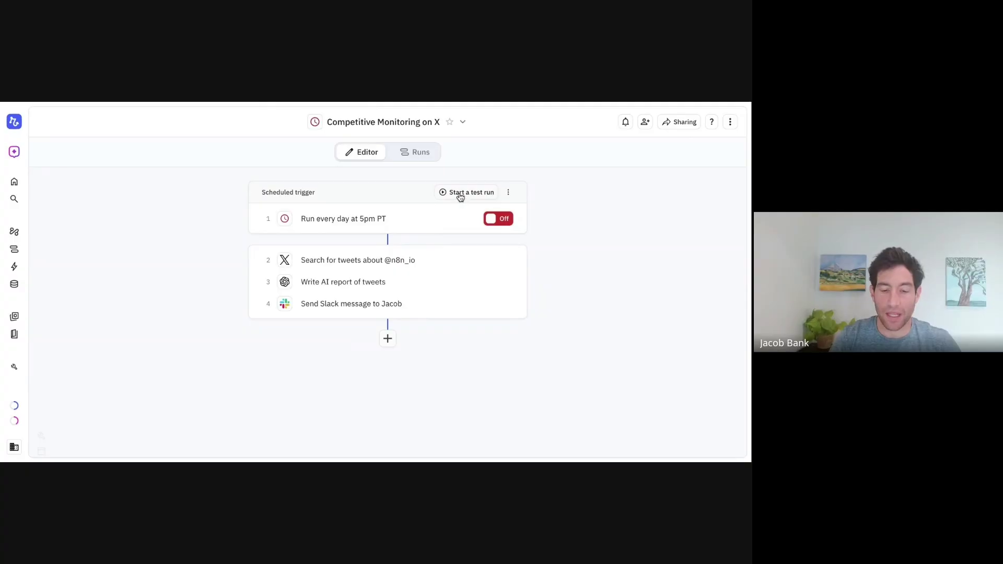
Start a test run of the workflow immediately from the trigger
left_click(461, 197)
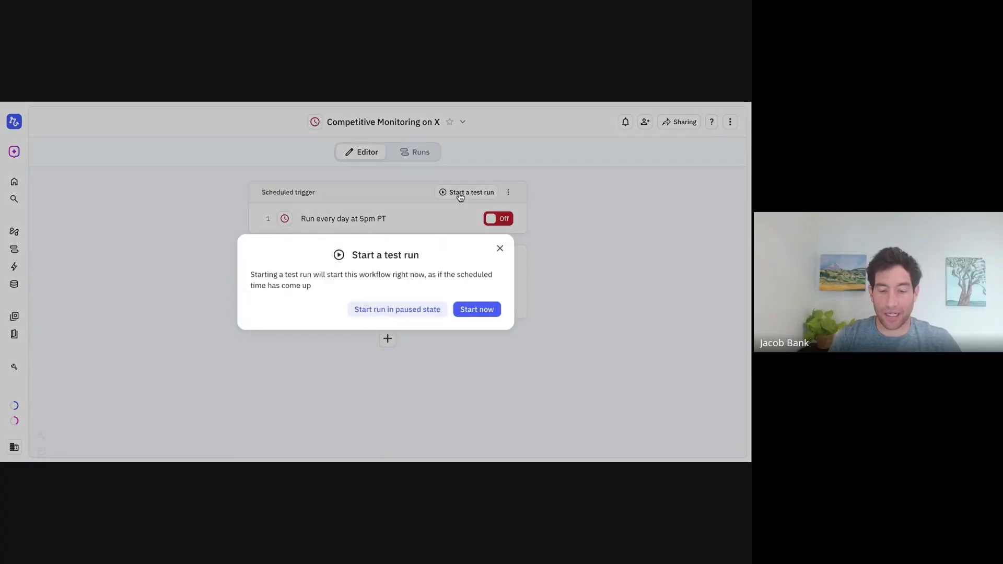
left_click(477, 310)
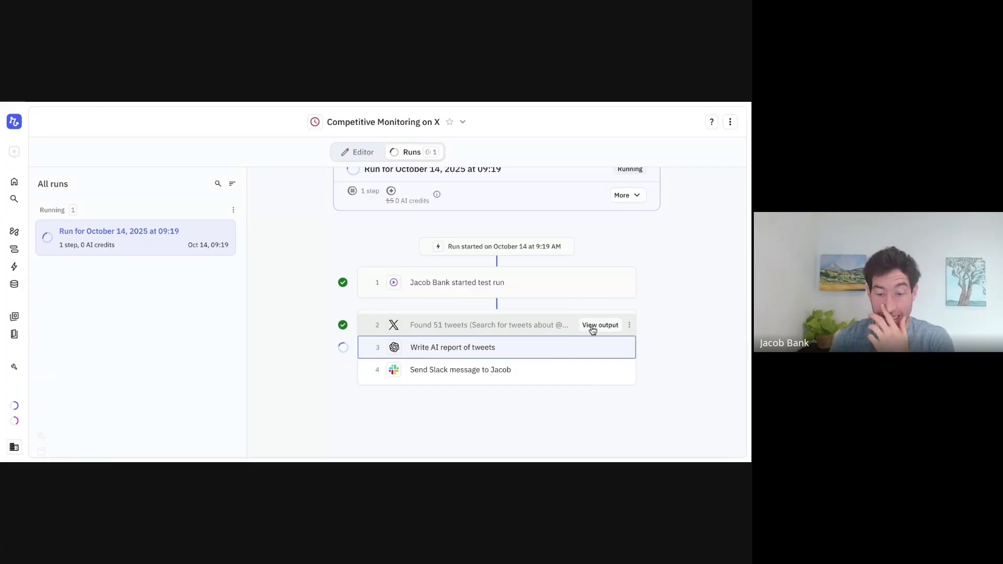
left_click(593, 328)
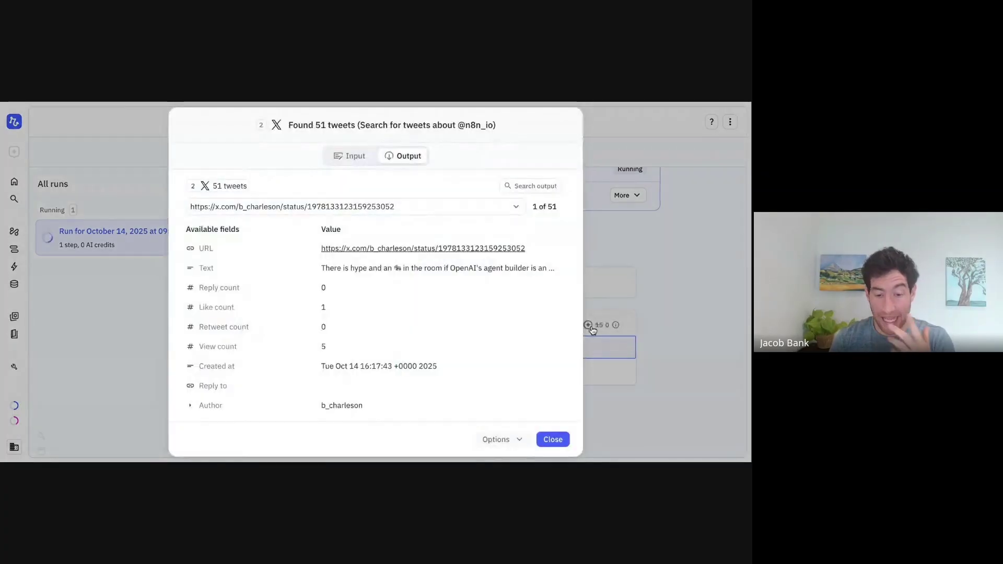
left_click(332, 209)
left_click(303, 255)
mouse_move(349, 276)
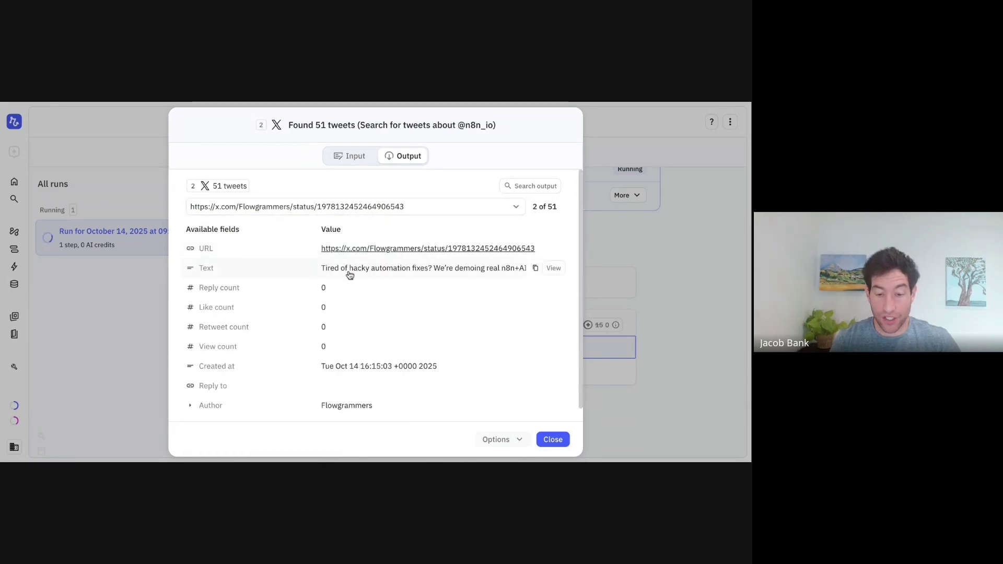
left_click(306, 209)
left_click(284, 275)
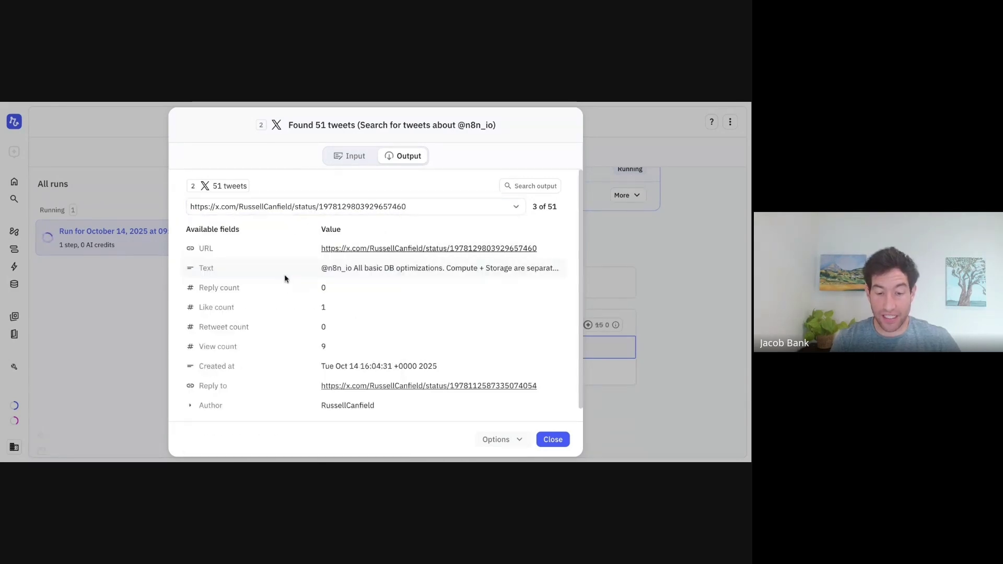
left_click(299, 209)
left_click(285, 293)
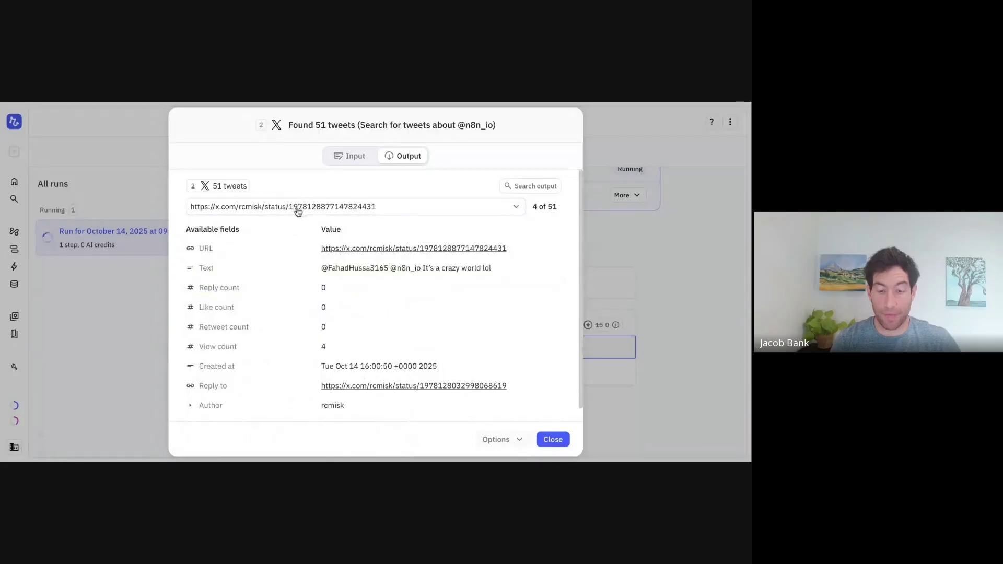
left_click(298, 210)
left_click(279, 311)
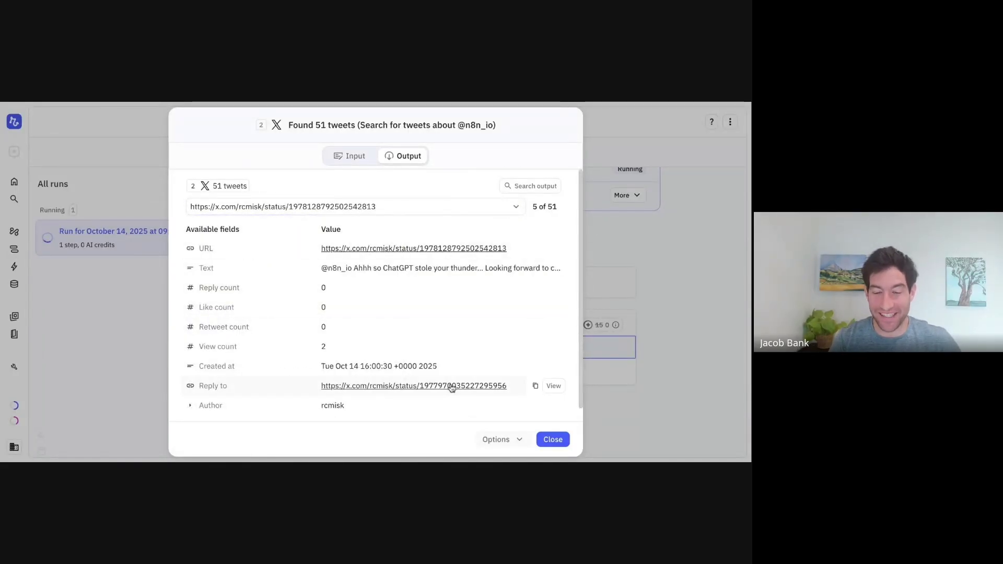
left_click(552, 442)
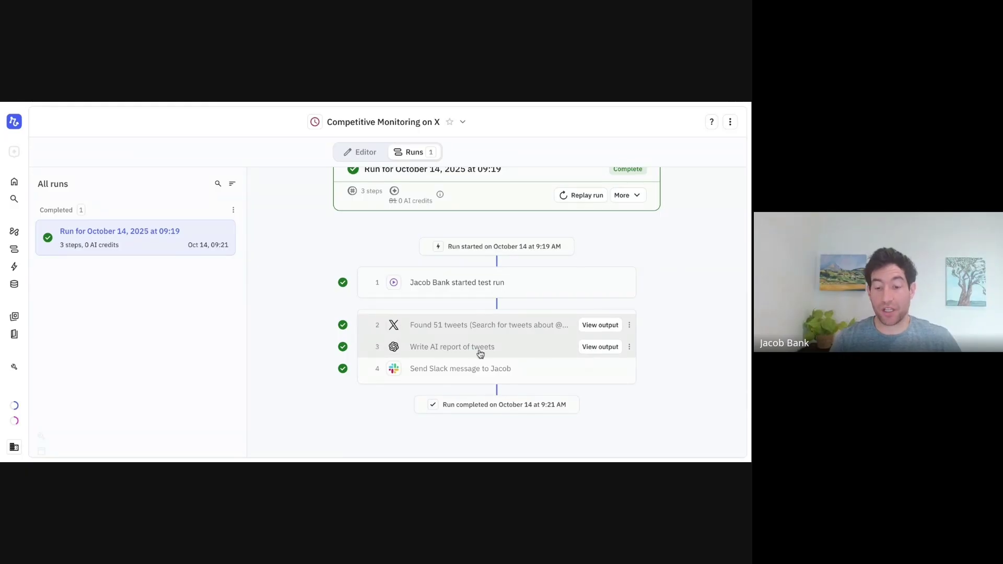
left_click(596, 348)
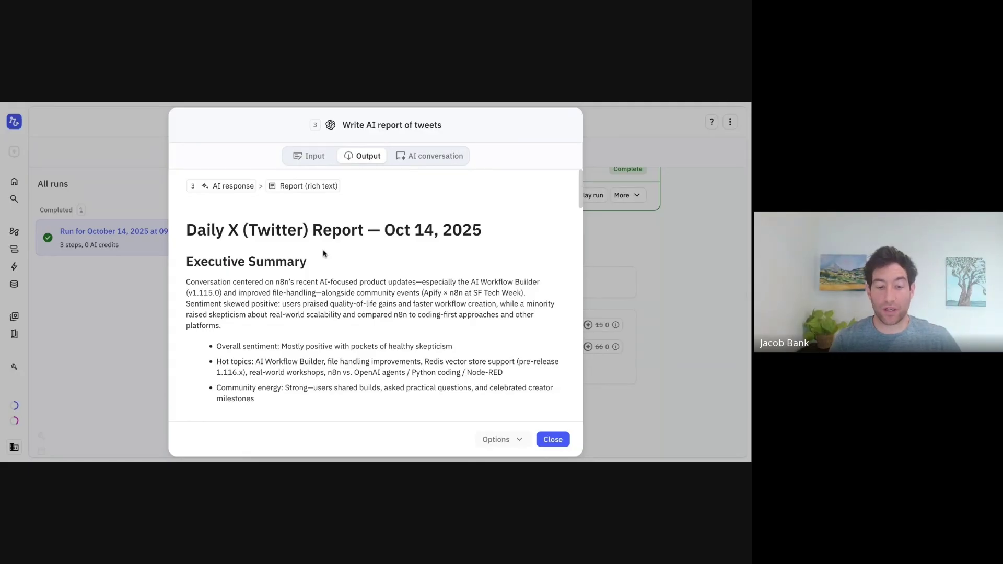
triple_click(273, 285)
left_click(273, 285)
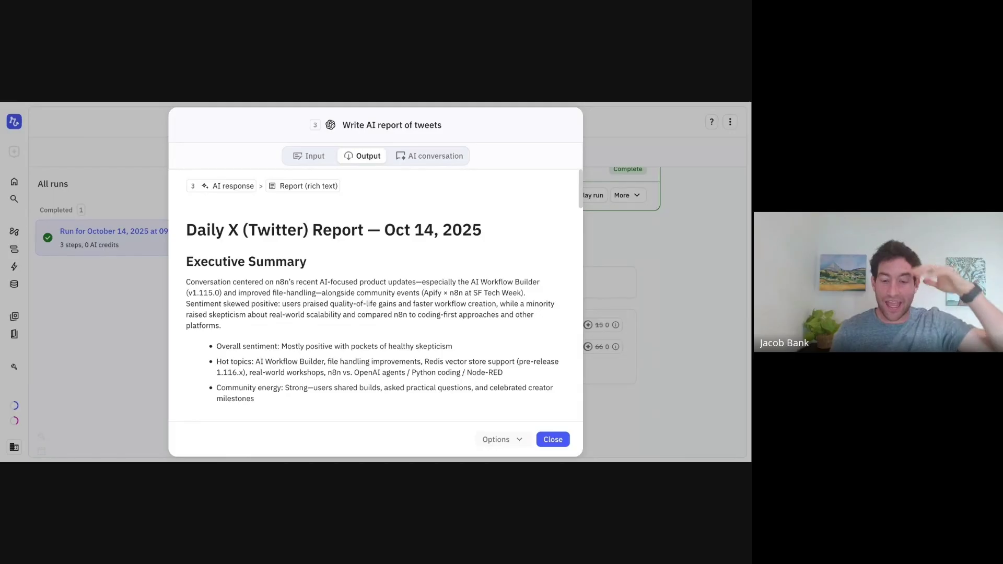
triple_click(300, 304)
triple_click(299, 304)
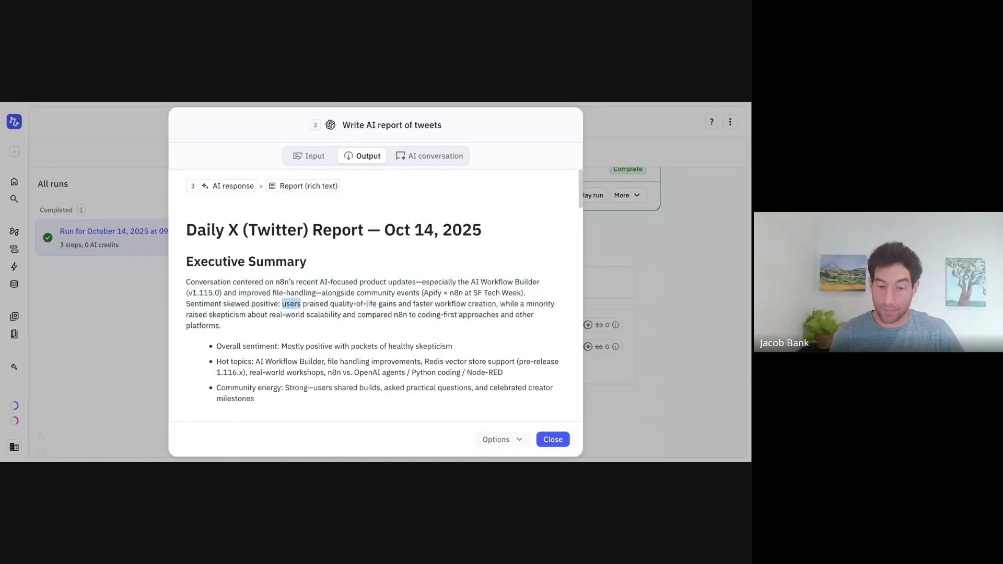
triple_click(299, 305)
triple_click(304, 304)
triple_click(313, 304)
triple_click(314, 304)
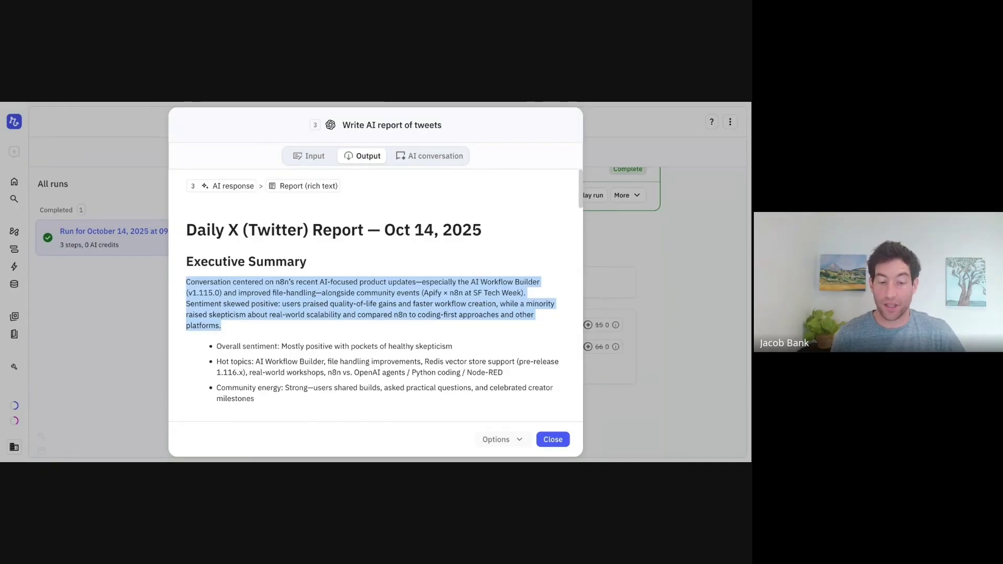
left_click(313, 304)
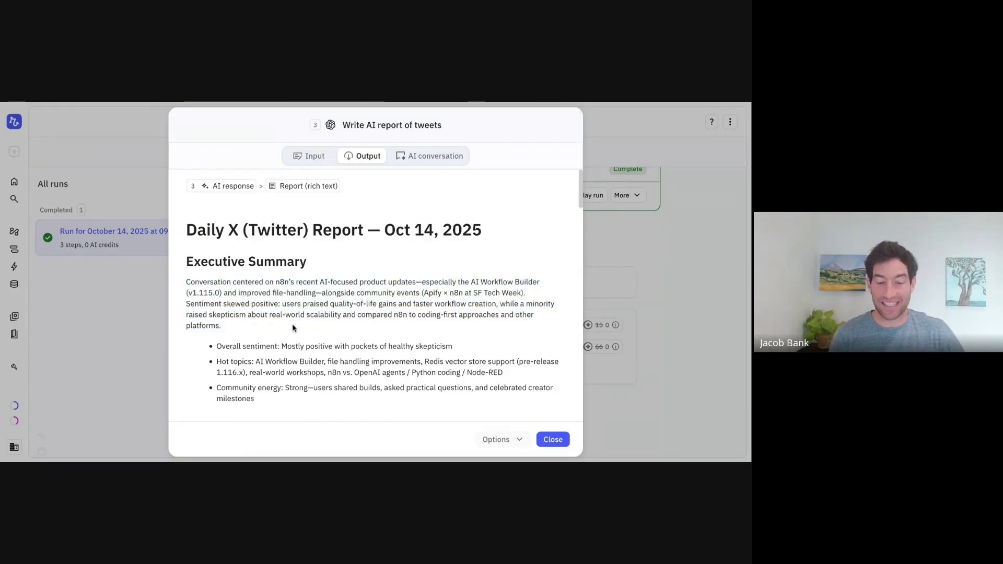
triple_click(288, 317)
left_click(287, 317)
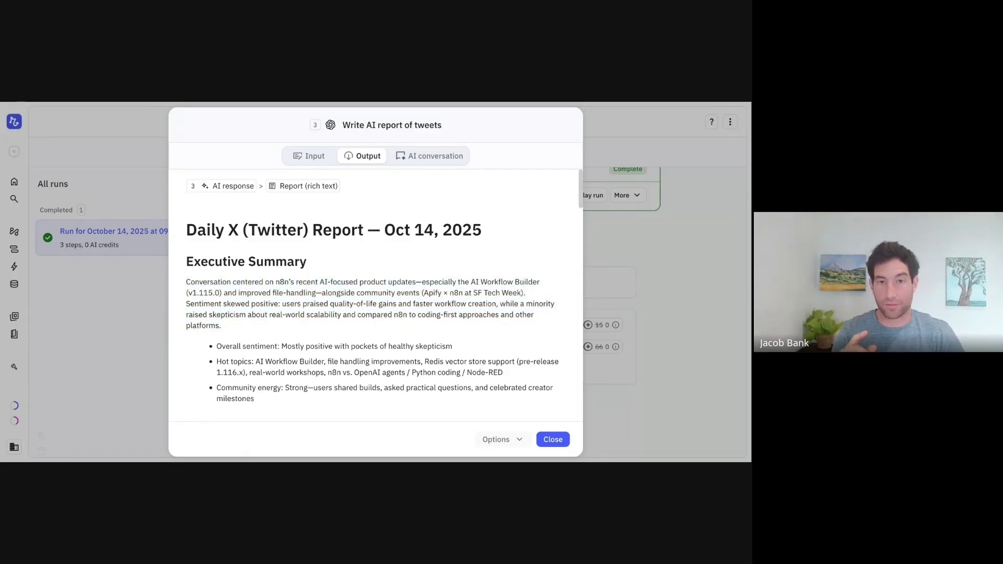
scroll(245, 254, "down", 3)
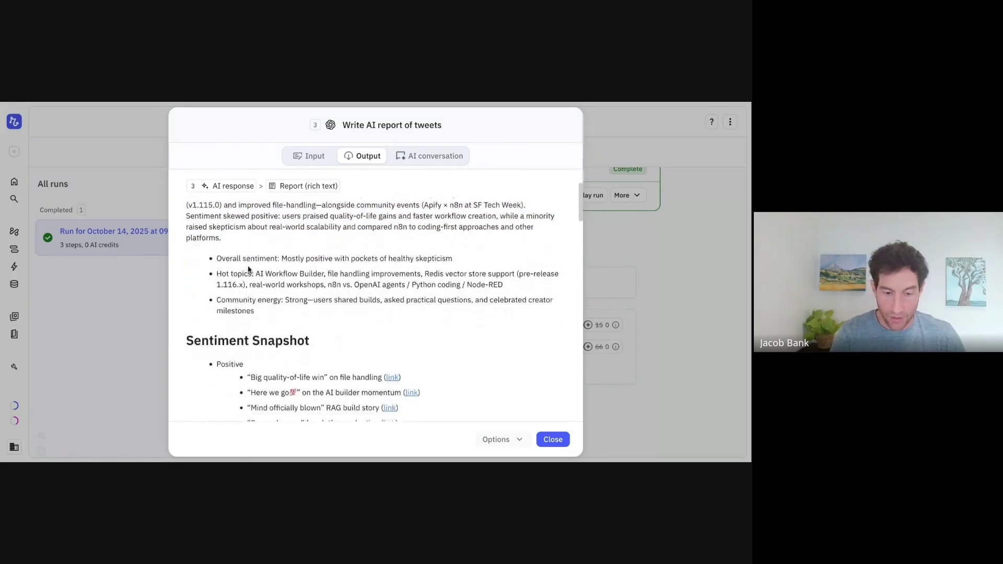
triple_click(245, 258)
triple_click(243, 276)
left_click(245, 300)
scroll(245, 299, "down", 4)
scroll(245, 300, "down", 1)
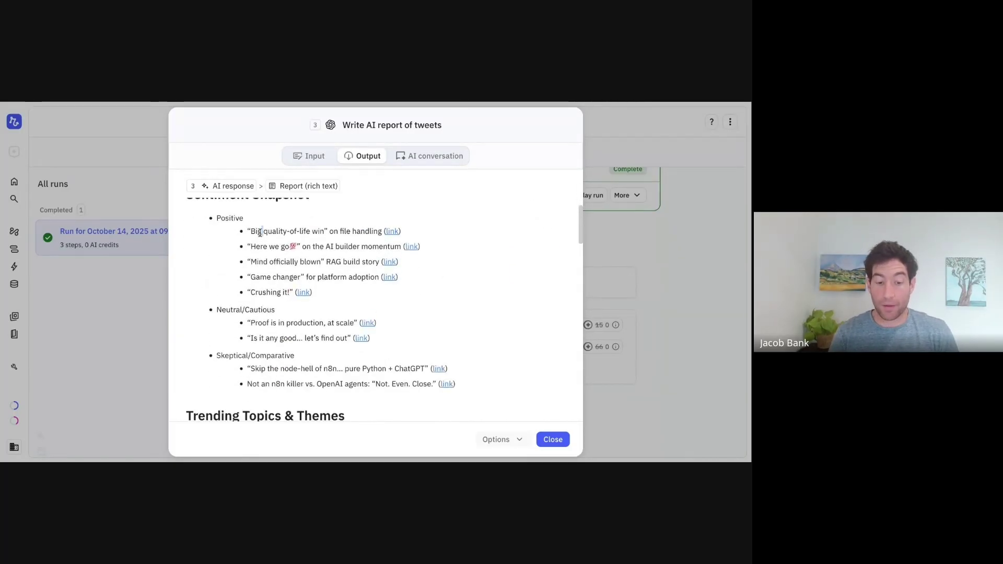
triple_click(265, 324)
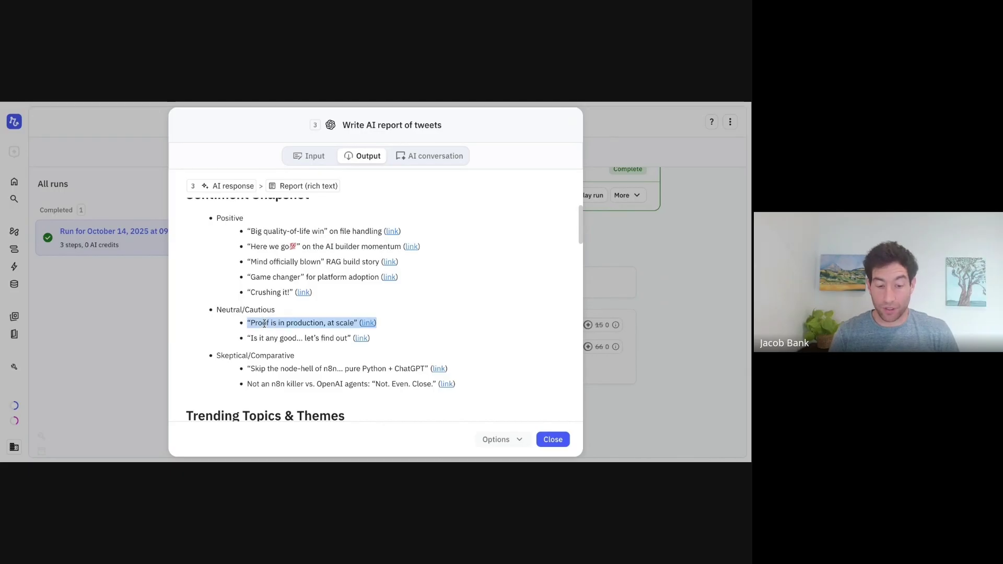
triple_click(261, 370)
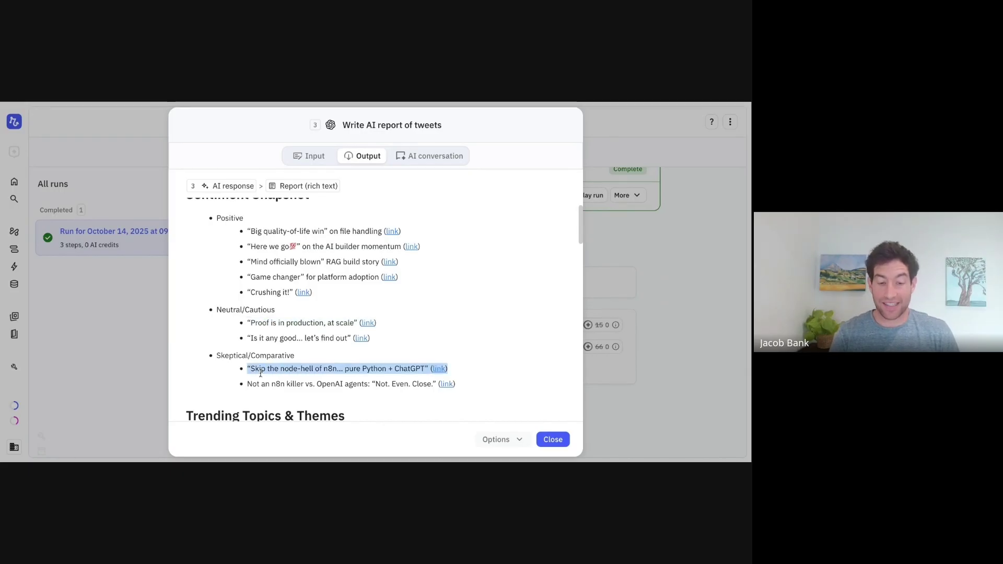
triple_click(258, 369)
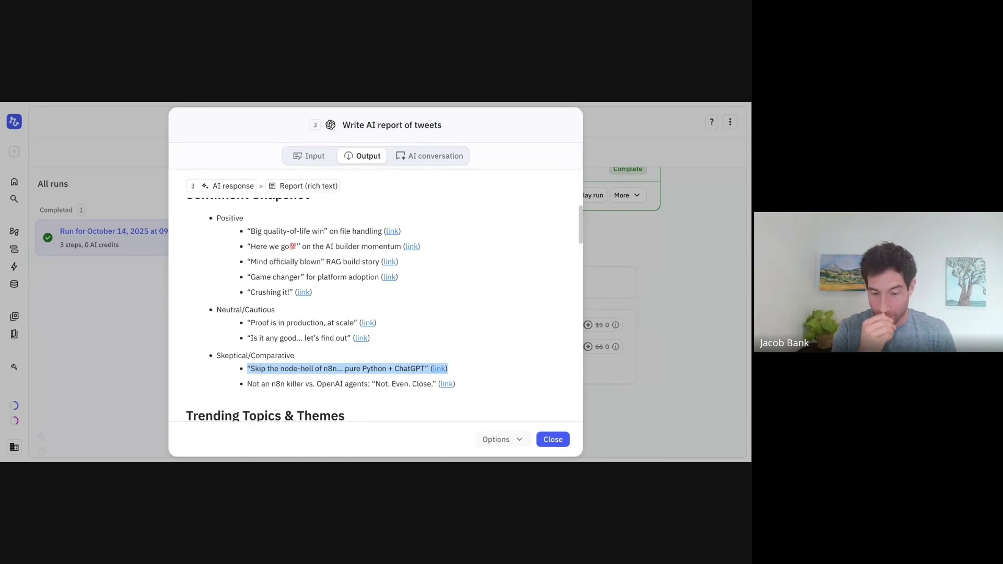
triple_click(276, 385)
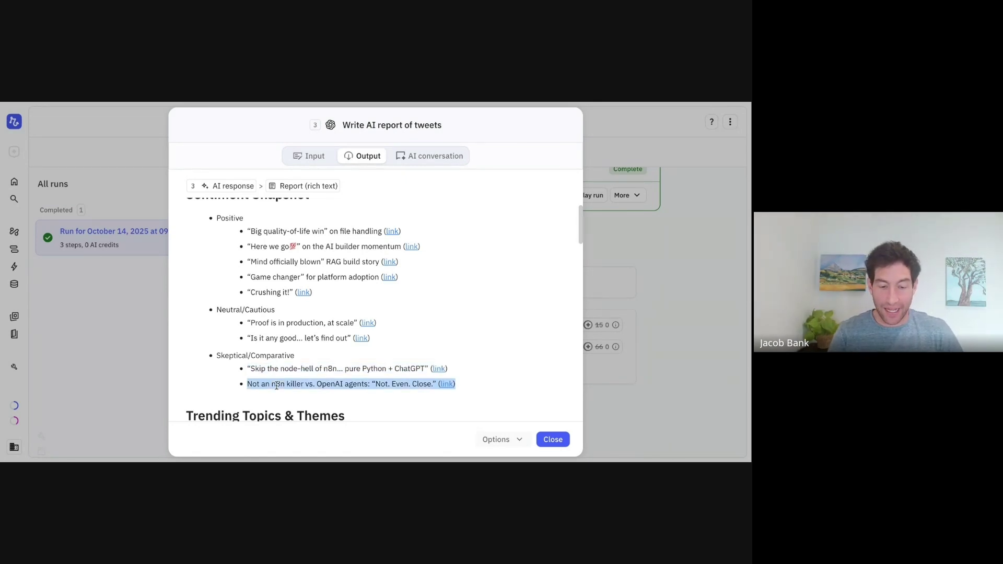
left_click(276, 385)
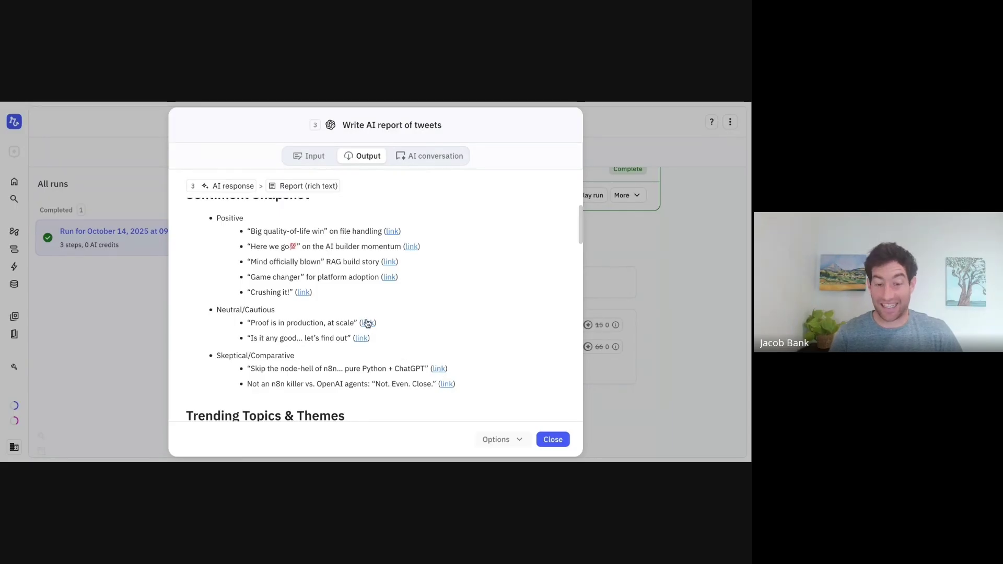
scroll(366, 324, "down", 4)
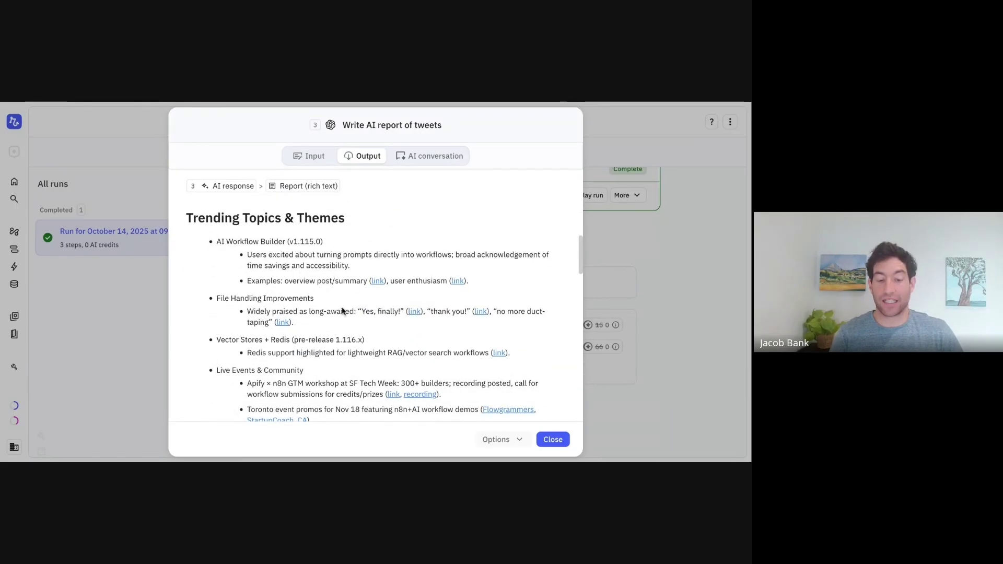
scroll(302, 321, "down", 1)
scroll(300, 314, "up", 1)
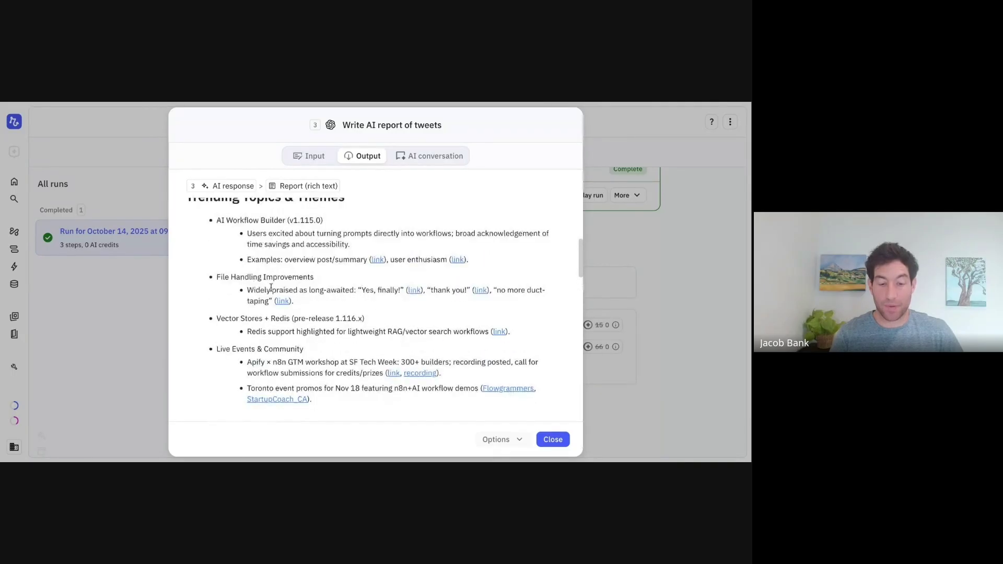
triple_click(253, 289)
double_click(253, 290)
left_click(253, 290)
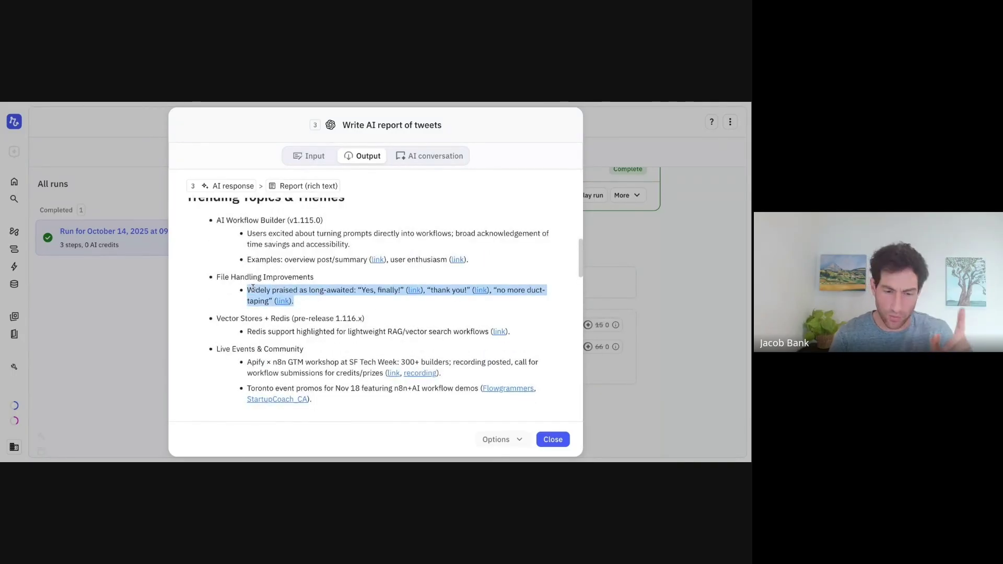
double_click(253, 290)
left_click(253, 290)
scroll(261, 293, "down", 2)
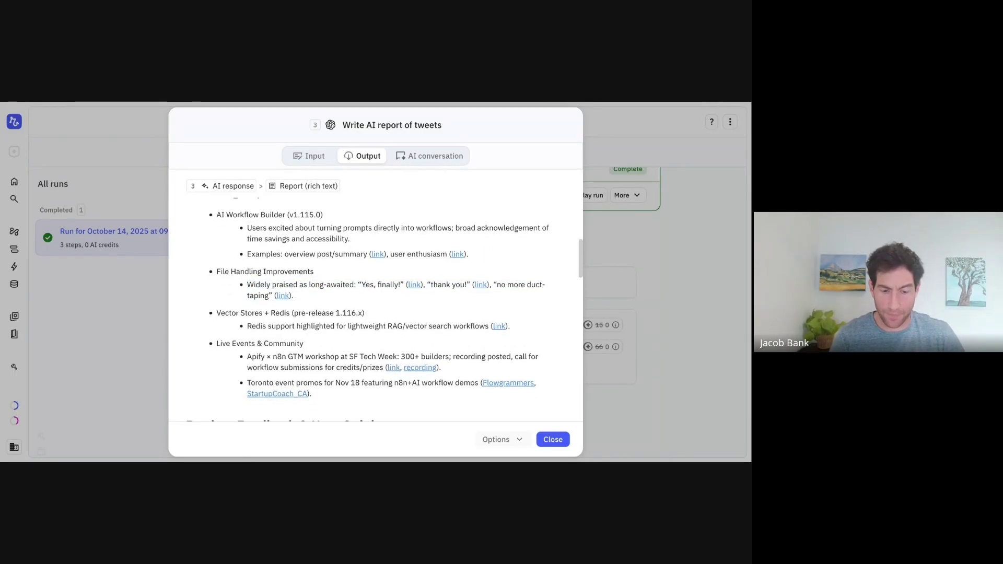
triple_click(265, 296)
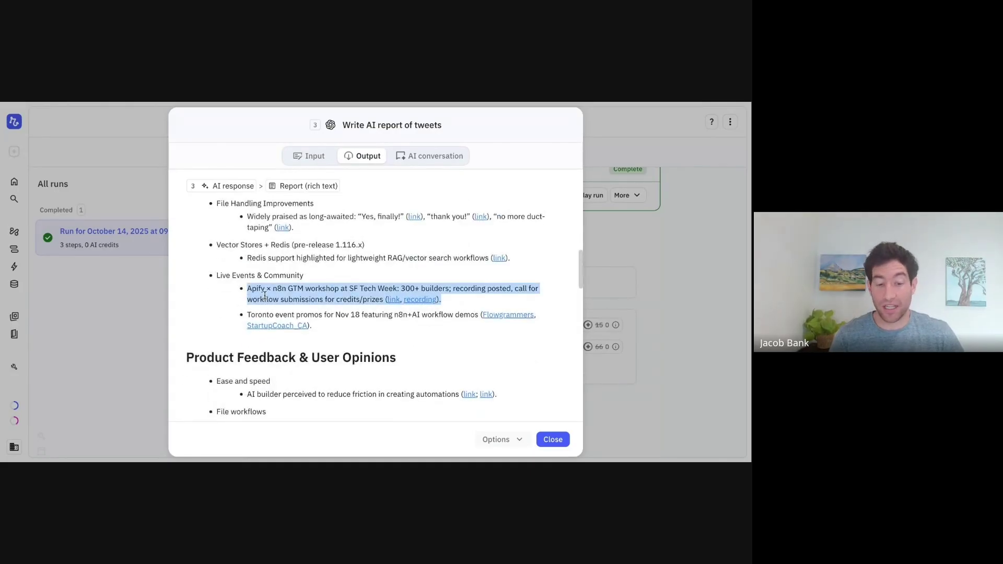
left_click(264, 297)
scroll(313, 249, "down", 4)
scroll(266, 286, "down", 8)
scroll(375, 295, "down", 5)
scroll(260, 260, "down", 4)
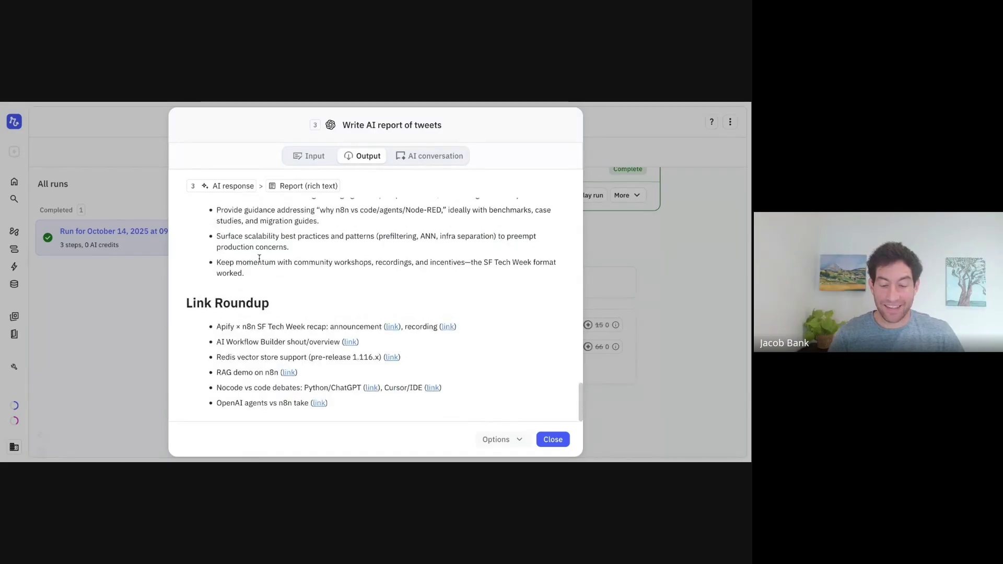
scroll(259, 258, "up", 15)
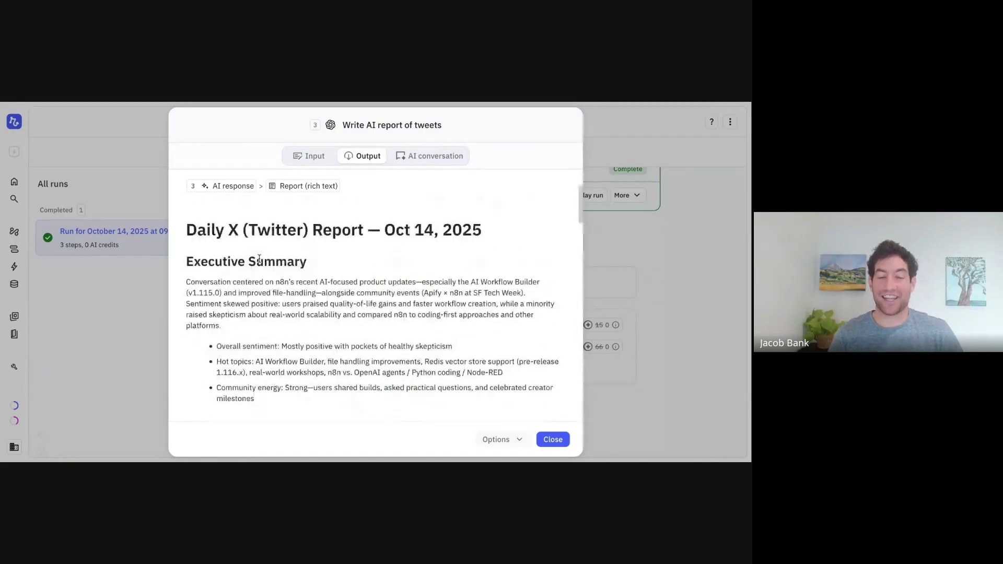
left_click(552, 439)
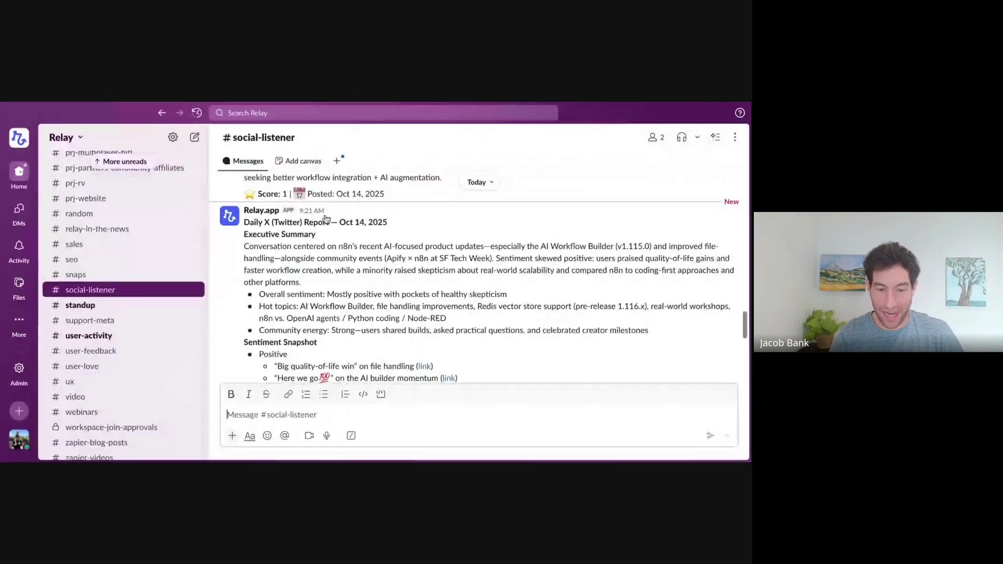
Read through the Daily X report in #social-listener, then return to Relay.app's workflow editor
scroll(325, 218, "down", 2)
scroll(326, 219, "down", 10)
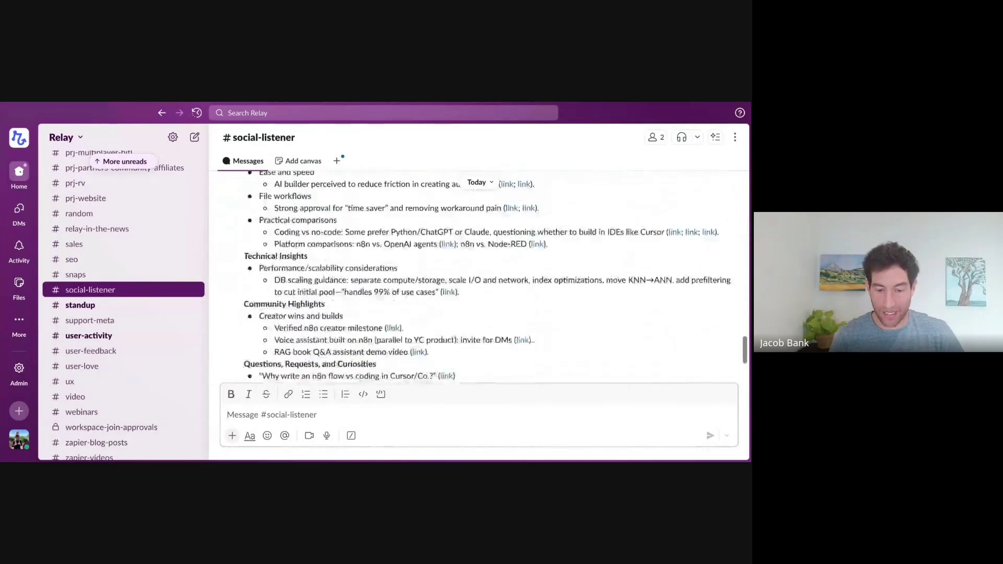
scroll(478, 277, "down", 6)
scroll(478, 277, "up", 4)
scroll(478, 277, "down", 5)
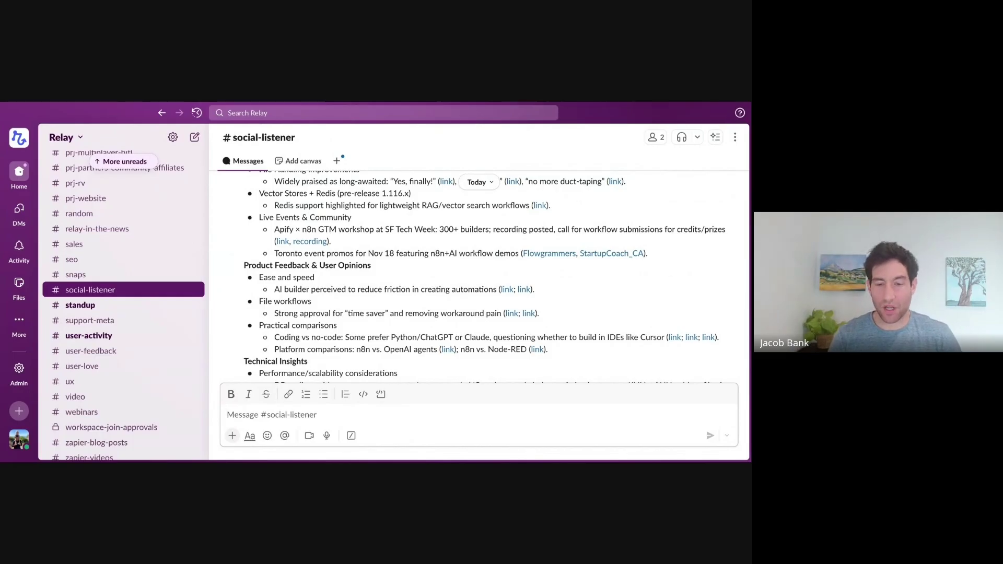
key("alt+Tab")
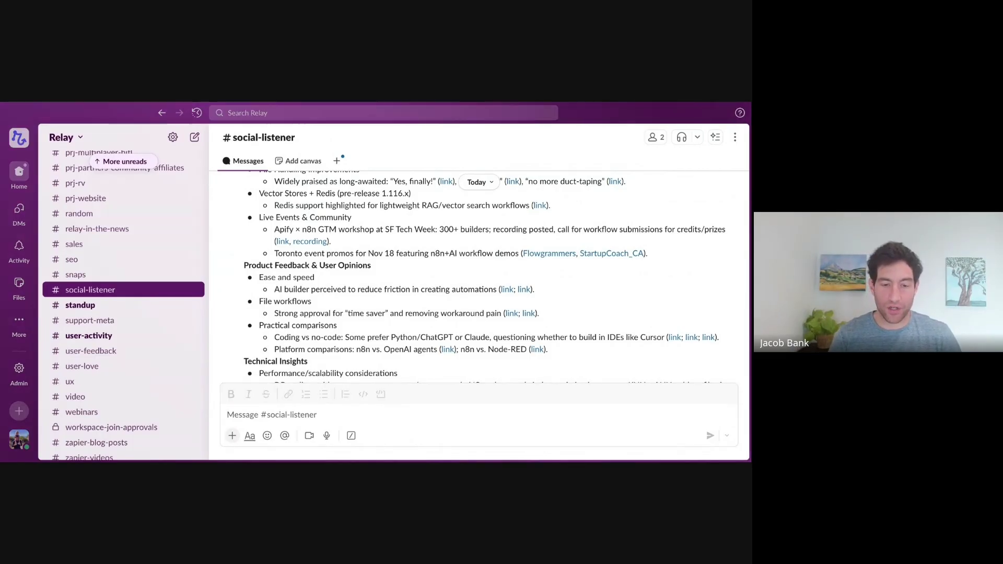
left_click(353, 154)
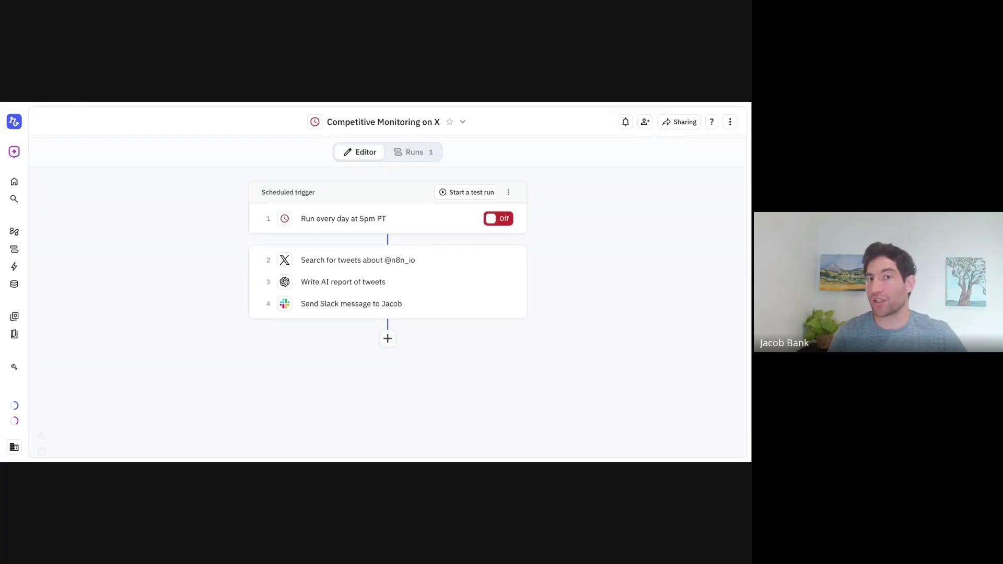
Tell the Assistant the first report was too long and ask to cap it at 200 words
left_click(15, 152)
type("just tested and got my first report. It was a bit long.")
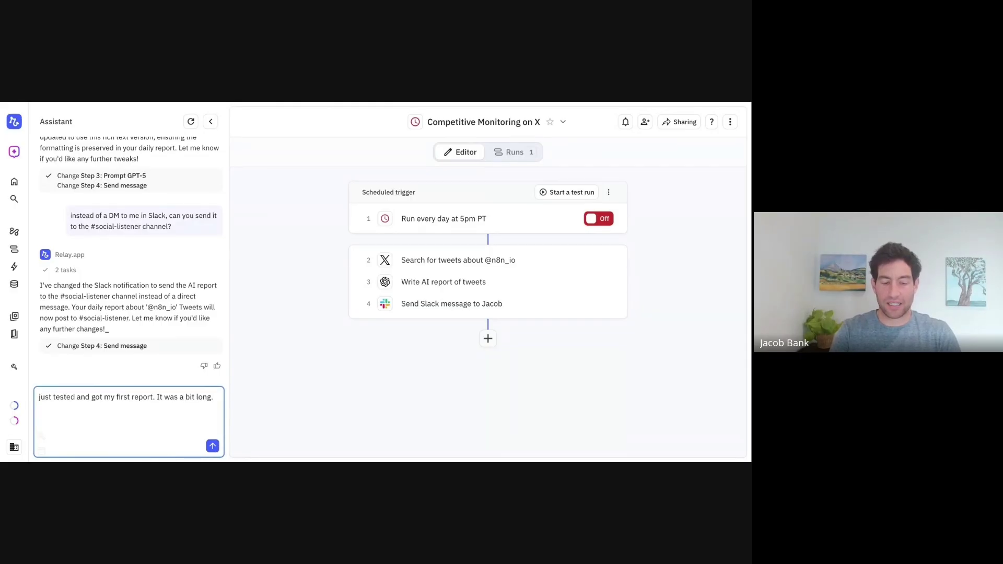
type(" Would  Let's contrai")
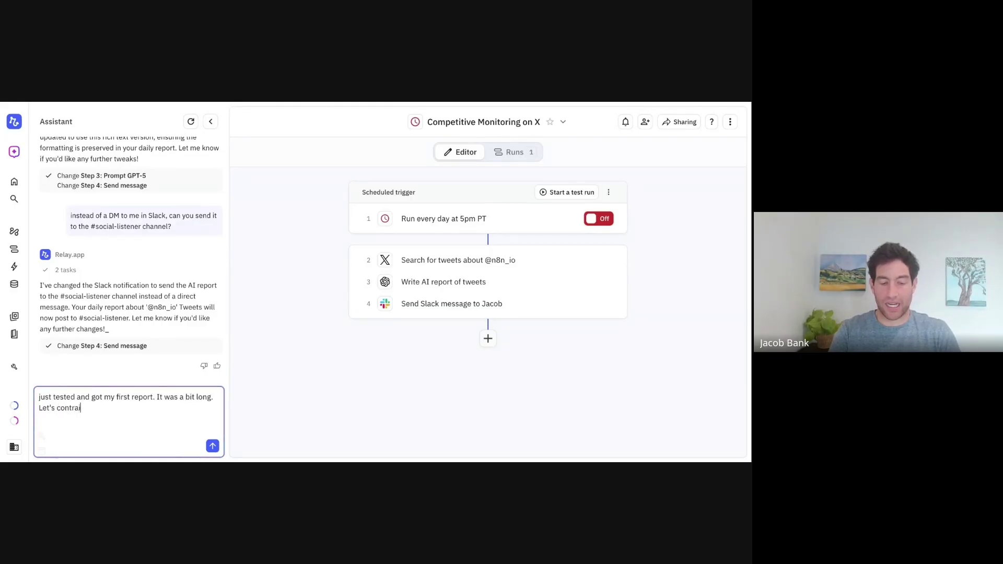
type("nin it to no ")
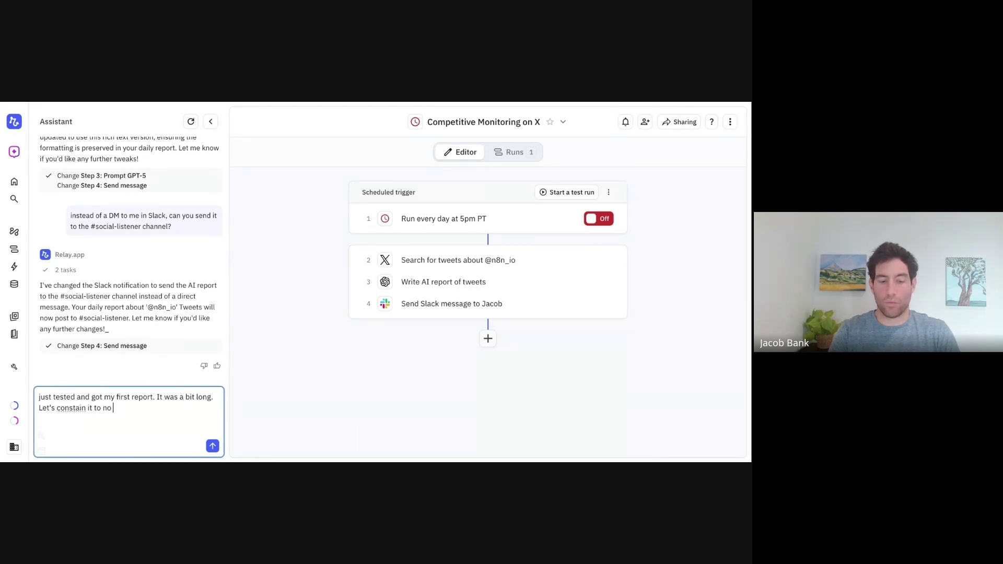
type("more than 200 words.")
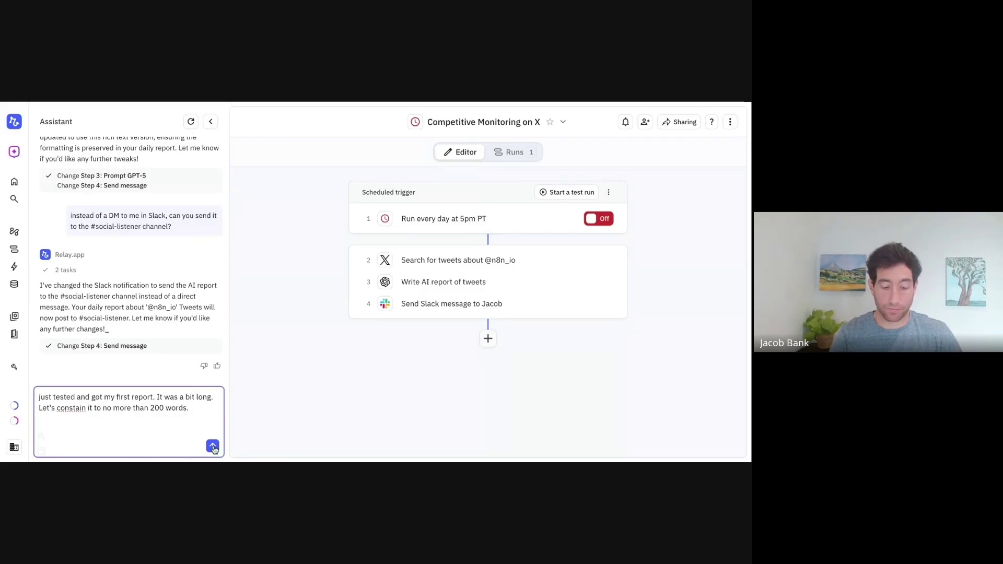
left_click(212, 446)
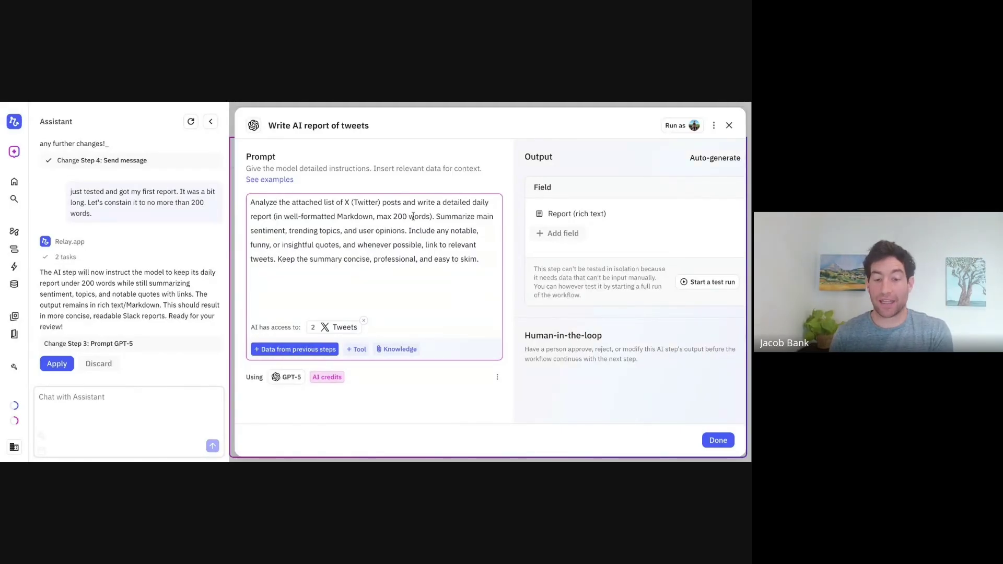
Apply the 'max 200 words' prompt change to Step 3 and close the step
left_click(56, 364)
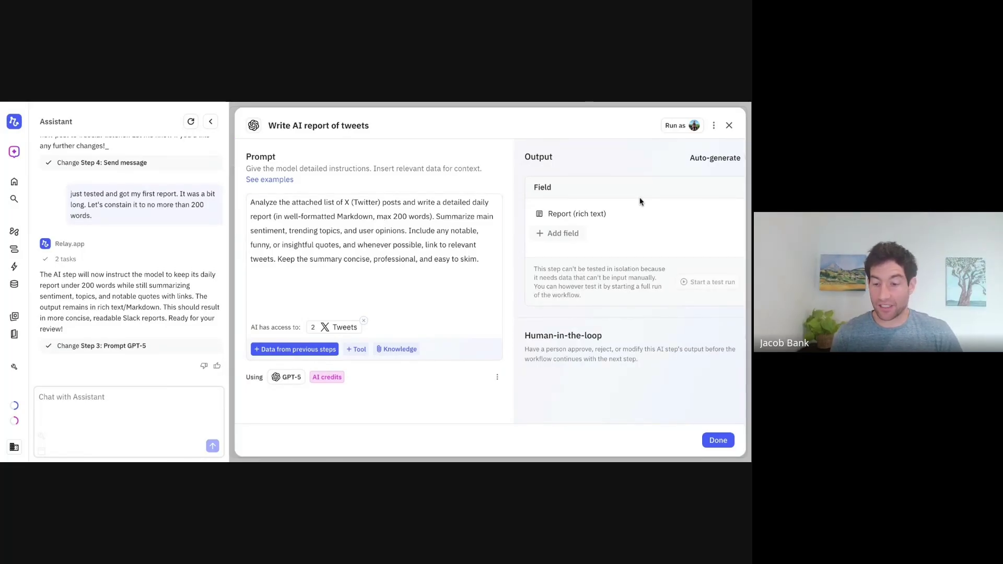
left_click(713, 442)
left_click(134, 406)
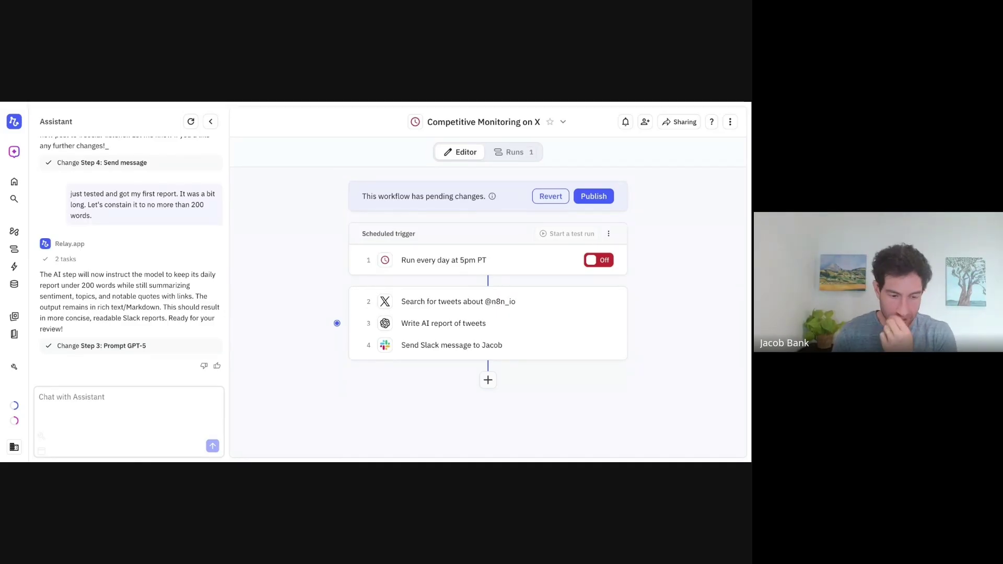
Tell the Assistant the report implied working for n8n; request a competitive-analysis lens instead
left_click(145, 423)
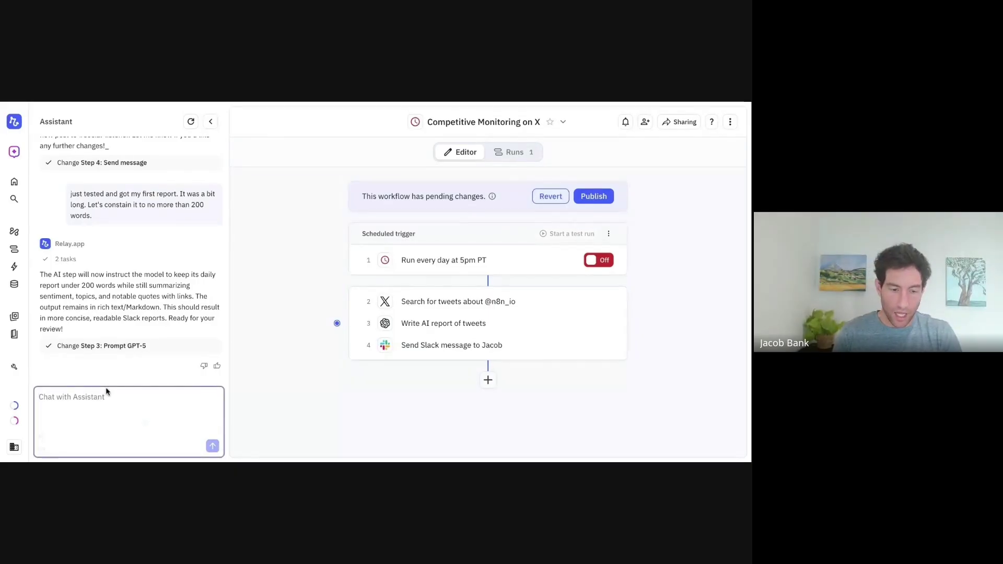
type("one other thing ")
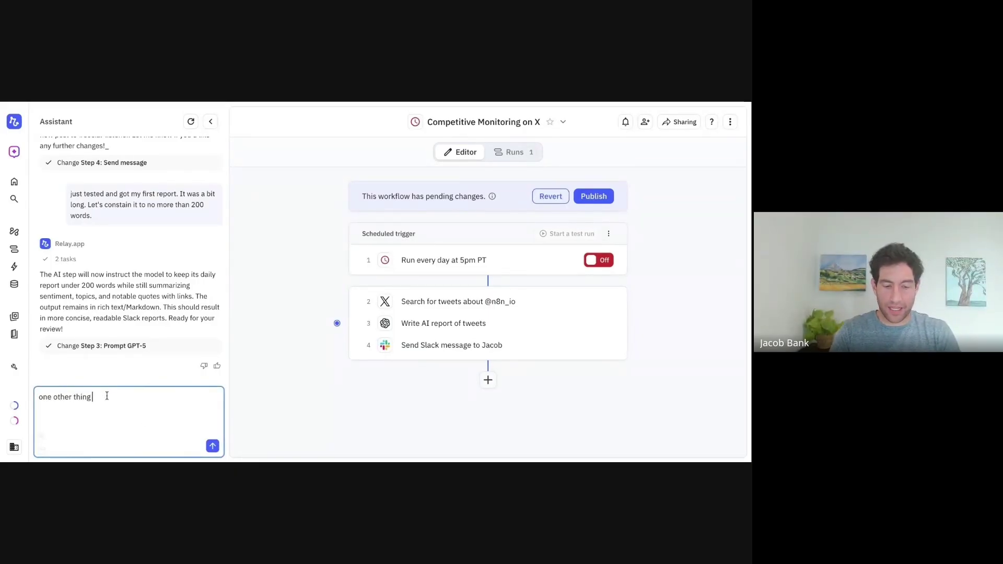
type("I noticed about the rpor")
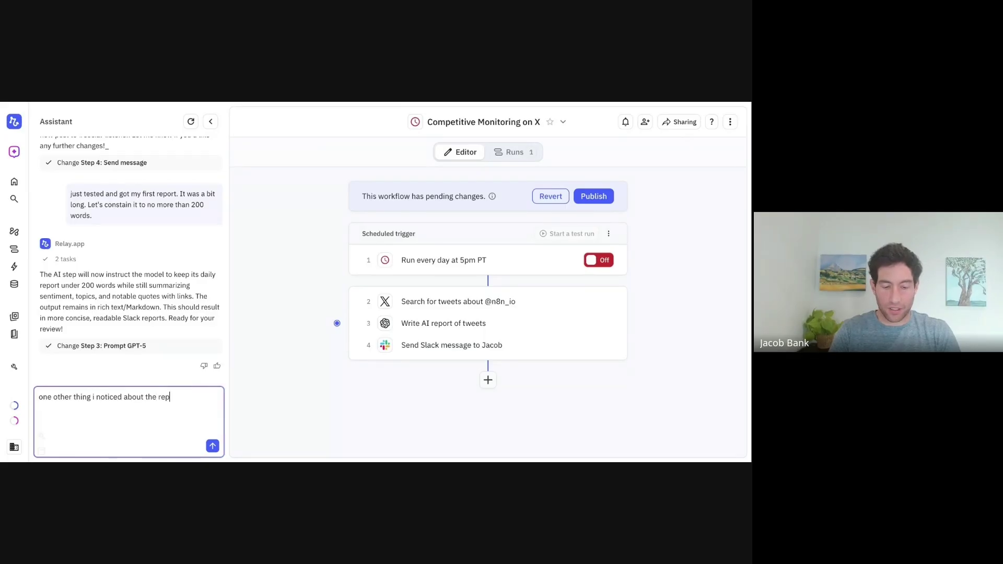
type("t. it implied that i wokked for n8n, but ")
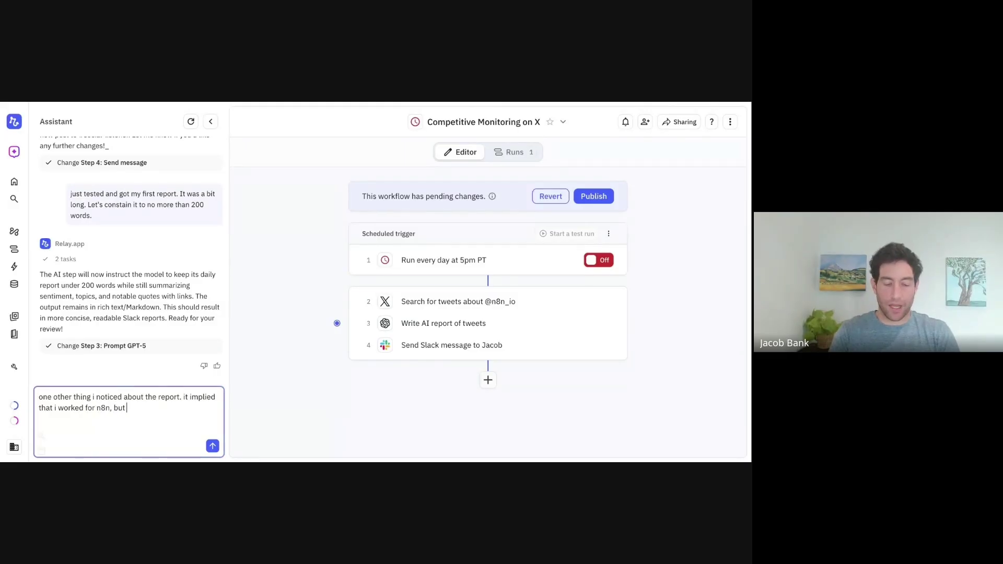
type("we're actually co")
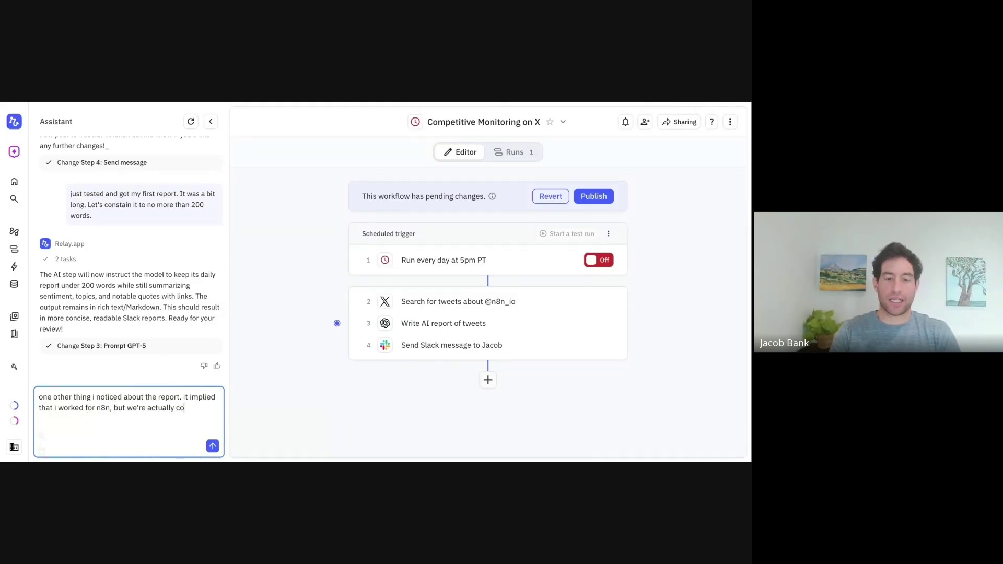
type("mpetitors. could you ")
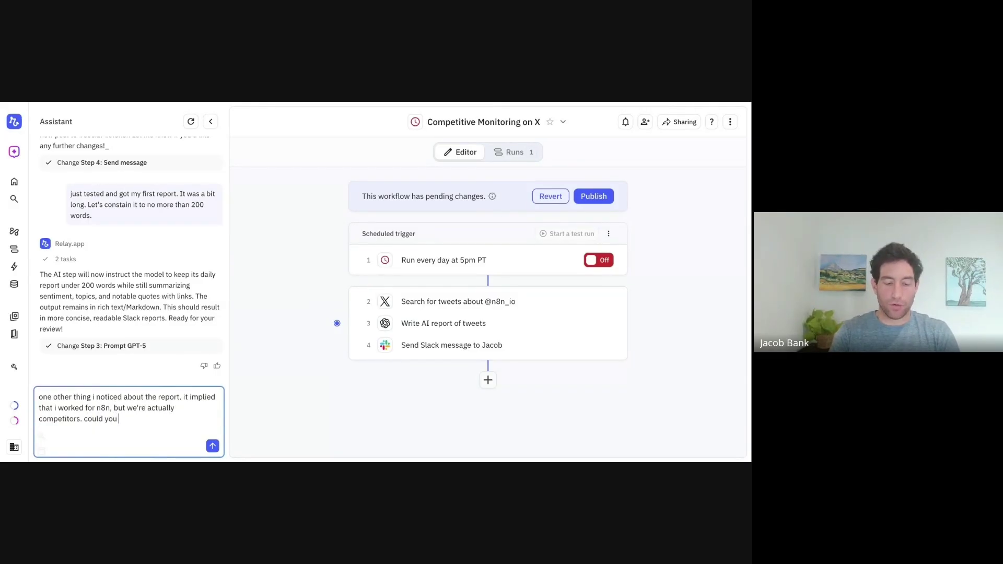
type("write the report theo")
key("BackSpace")
type("rough the lens of c")
type("ompetitive analysi")
type("s")
key("Return")
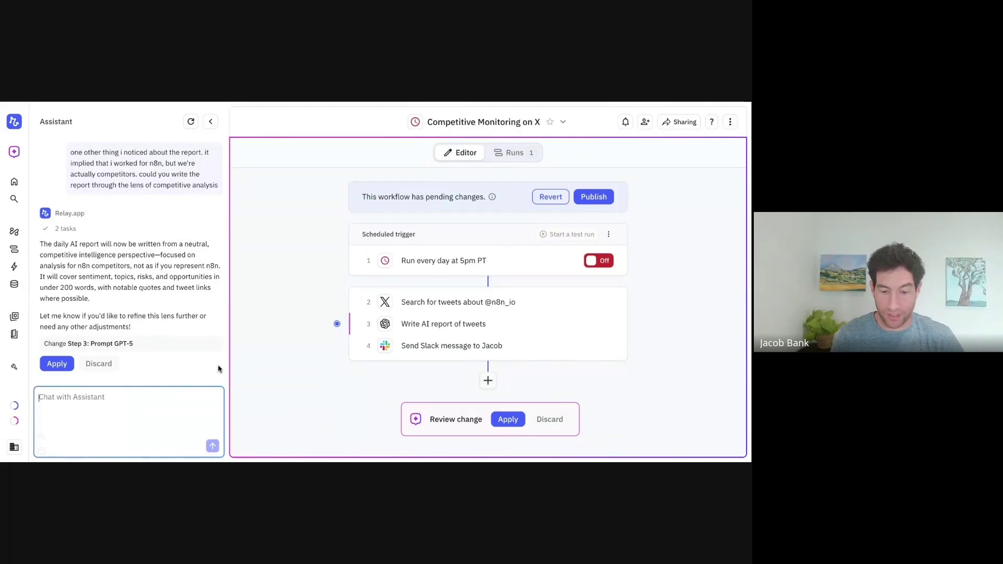
Review the AI report step's prompt and apply the competitive-perspective rewrite
left_click(421, 344)
left_click(359, 324)
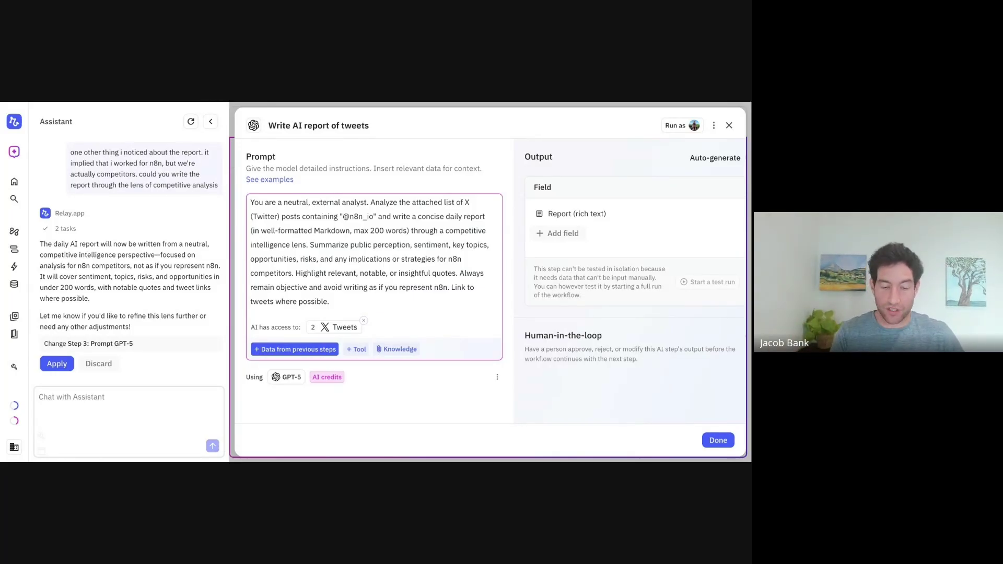
left_click(57, 364)
Clarify you work at Relay.app, an n8n competitor, wanting insights for building the product
left_click(61, 399)
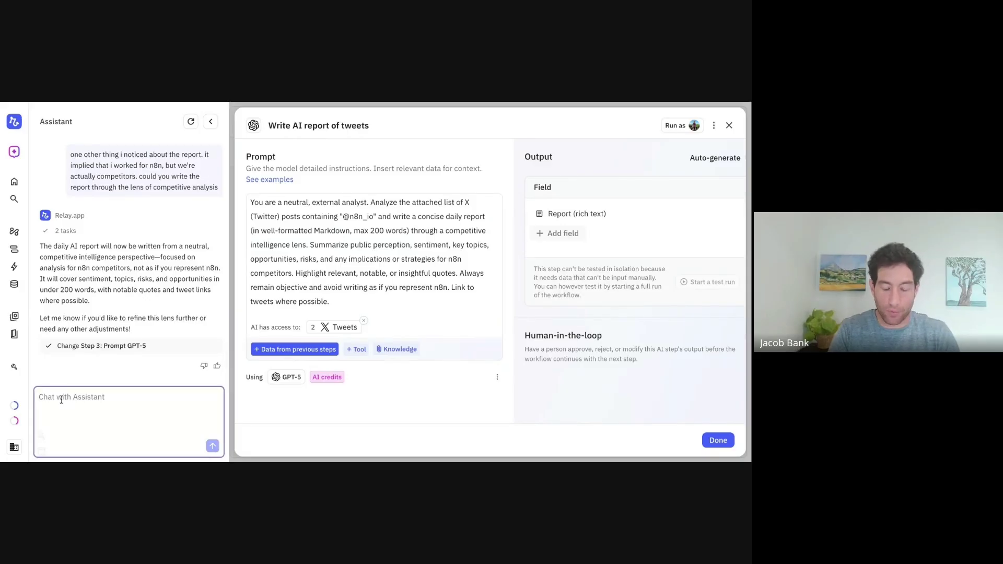
type("o")
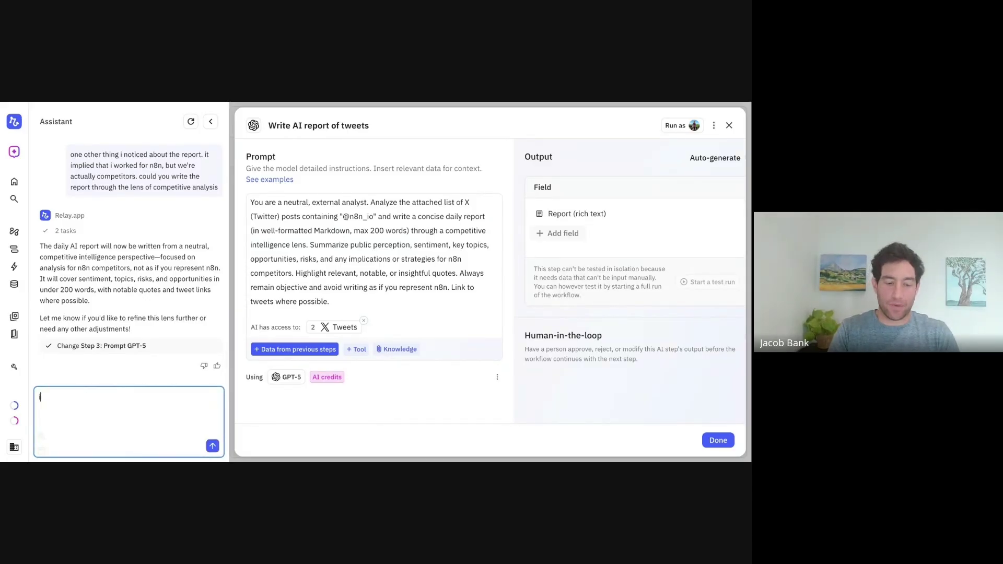
type("'m not a neu")
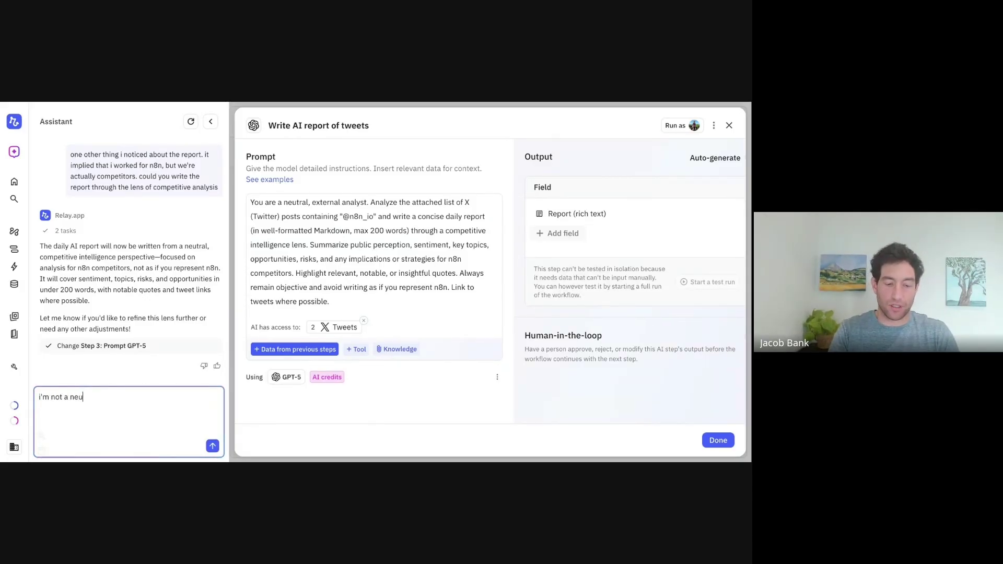
type("tral anaylst, i work at Relay")
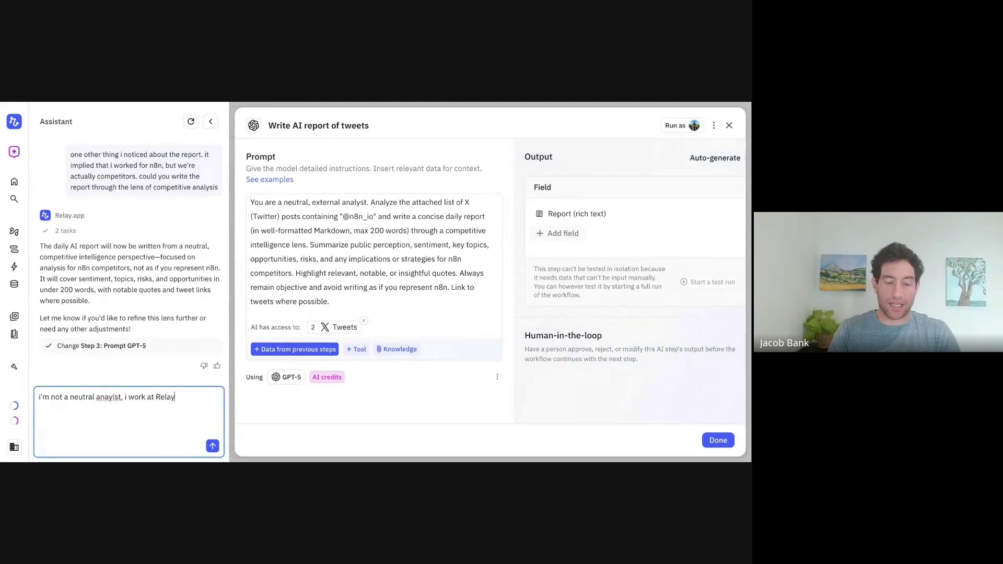
type(".app  a competitor to n8n so make sure the report ")
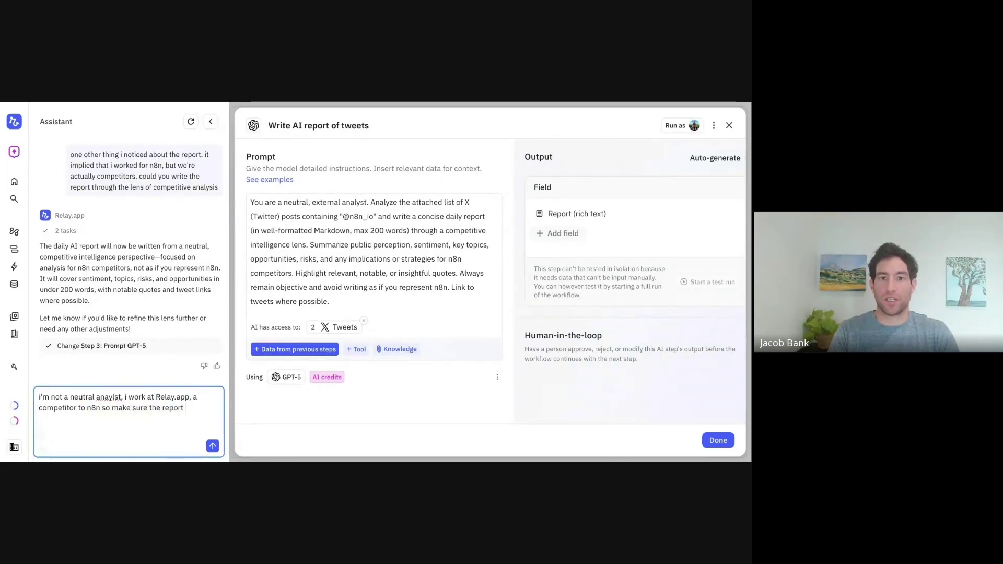
type("highlights any ")
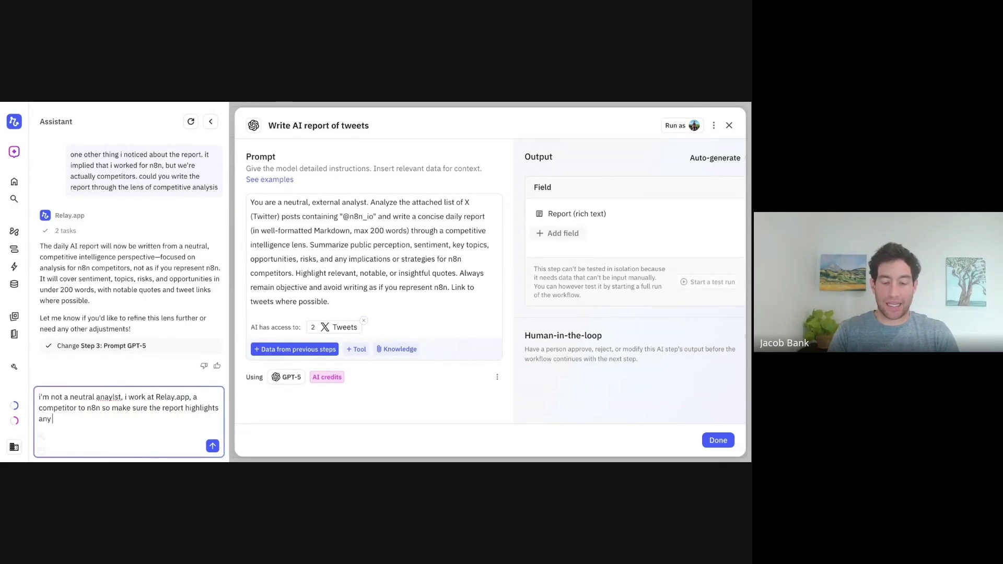
type("key things i need to take into account for ubil")
key("BackSpace")
key("BackSpace")
key("BackSpace")
key("BackSpace")
type("building our product")
key("Return")
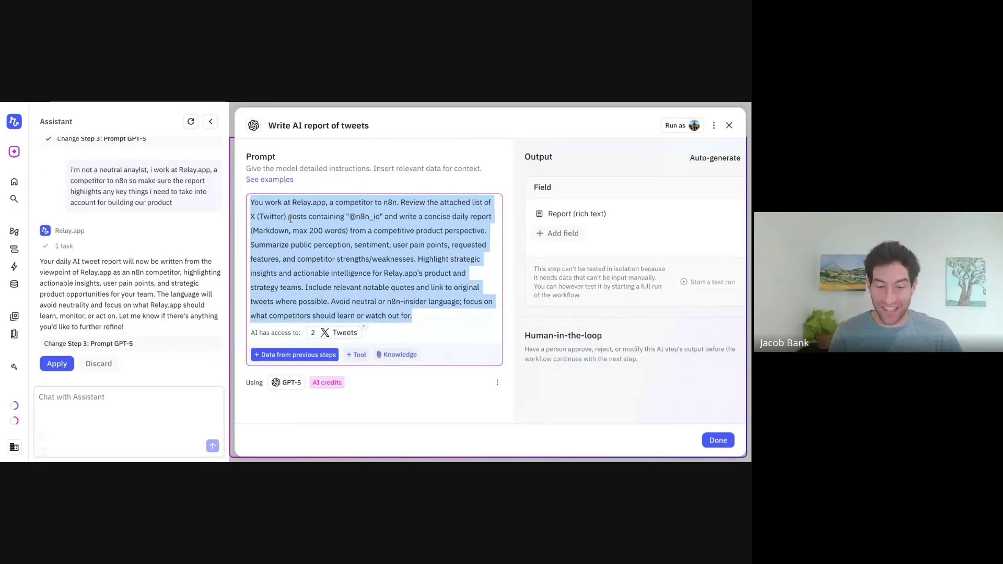
Review the strategic insights passage and accept the Relay.app-perspective report prompt
left_click(290, 218)
left_click_drag(419, 258, 303, 287)
left_click(303, 287)
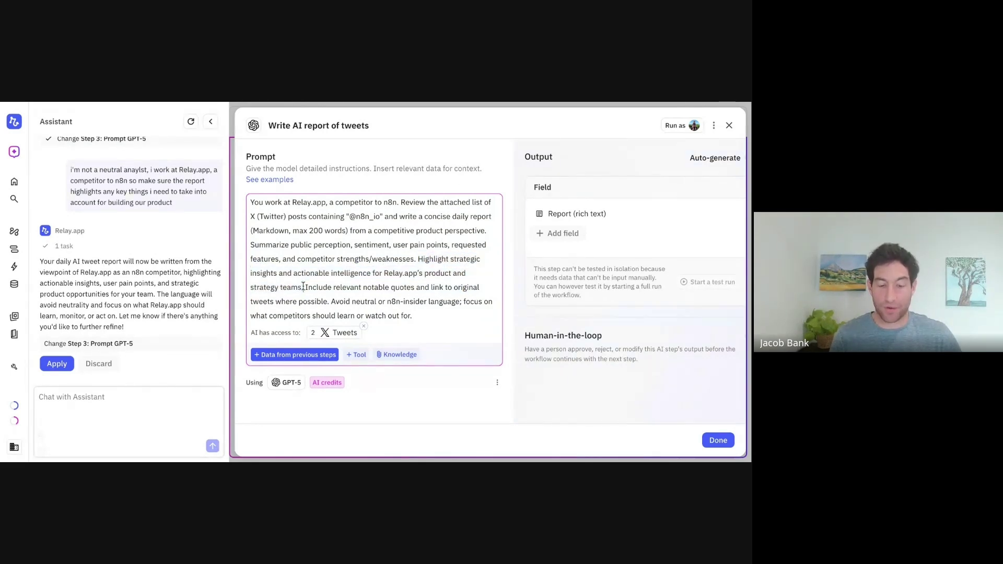
left_click(56, 365)
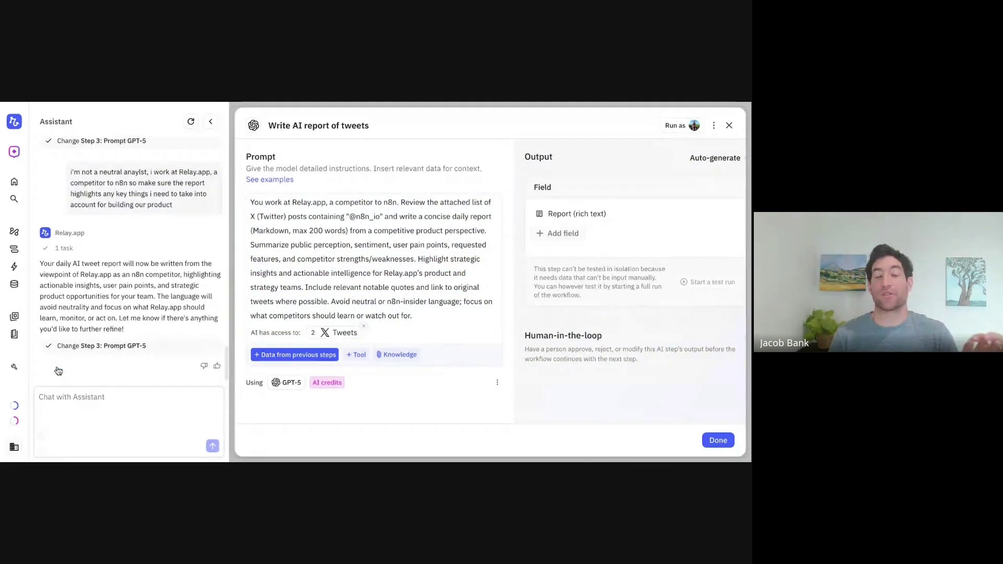
Close the Assistant and AI report step, then publish the workflow as a new version
left_click(211, 121)
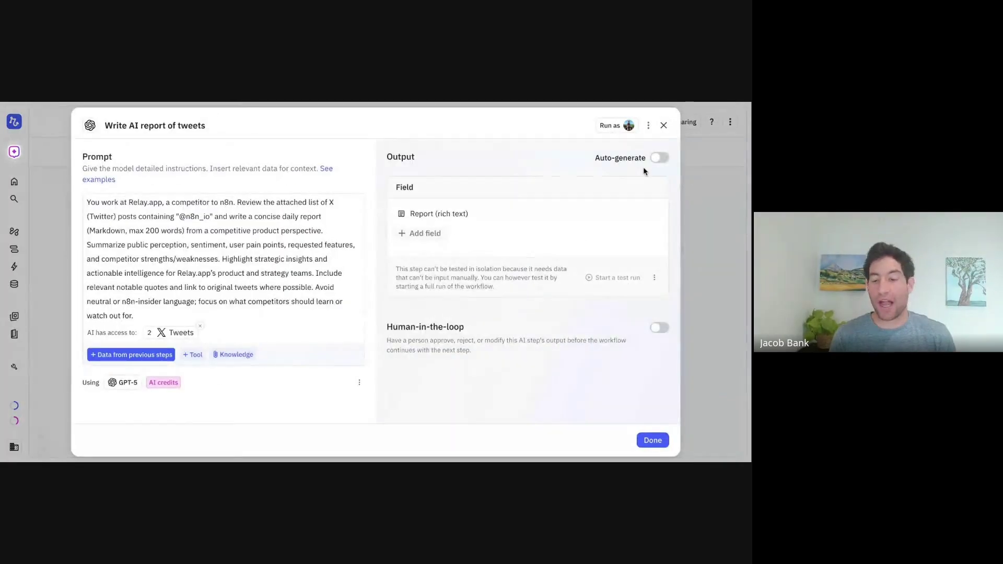
left_click(664, 125)
left_click(483, 197)
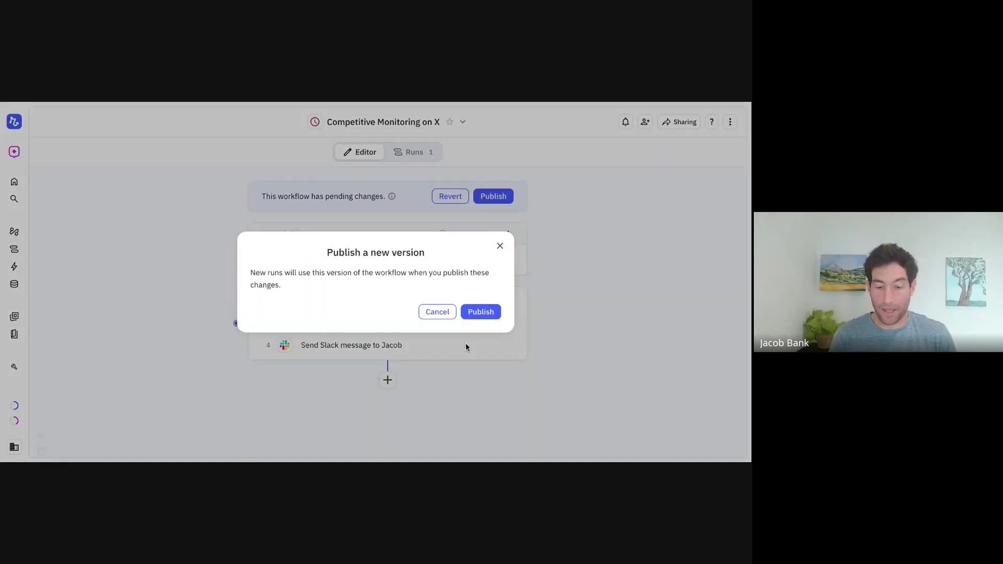
left_click(473, 313)
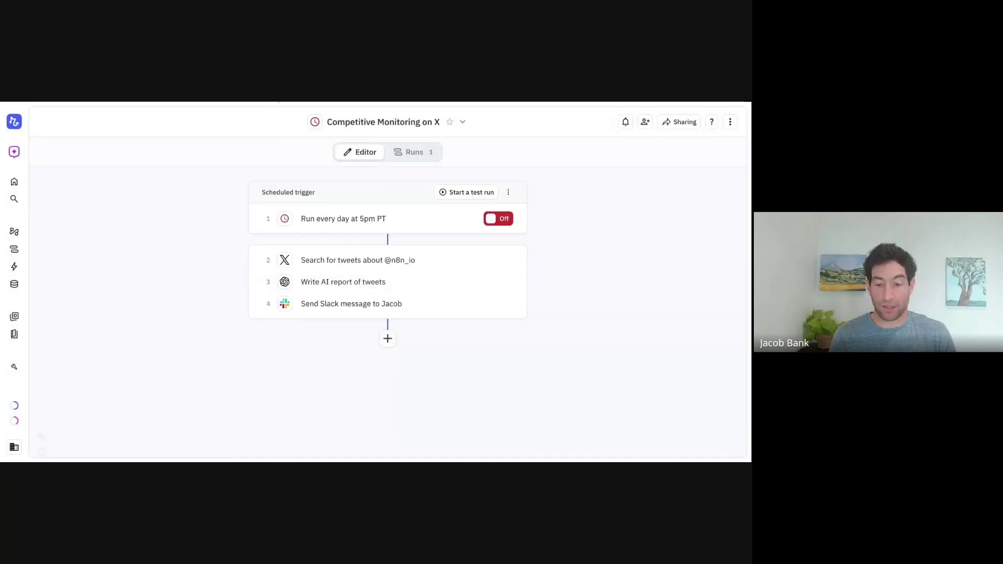